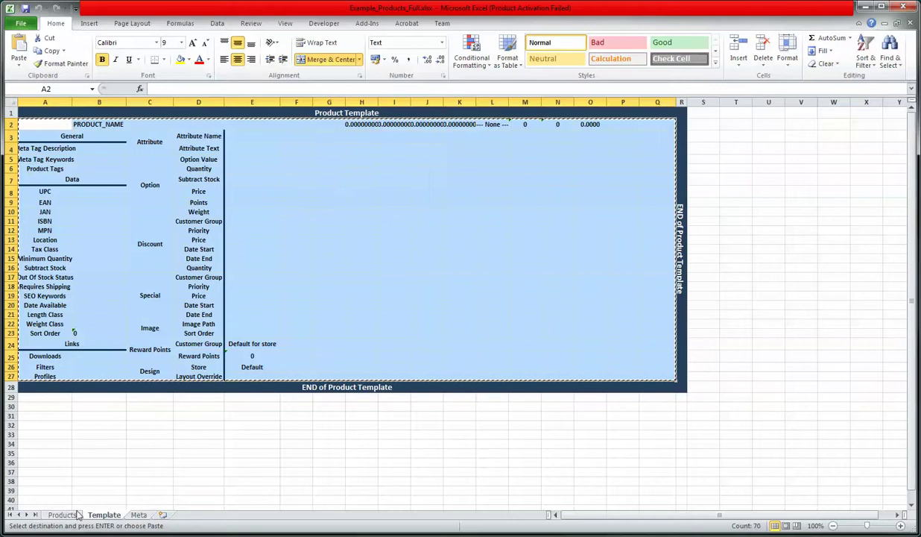
Step: Paste the copied product template block into the Products sheet at A496, directly below the last product's expanded rows
left_click(66, 515)
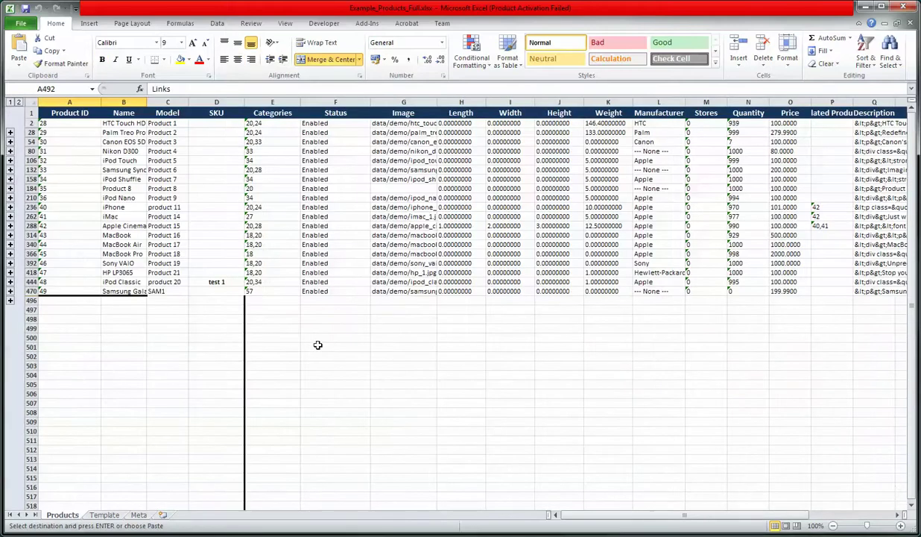
left_click(11, 299)
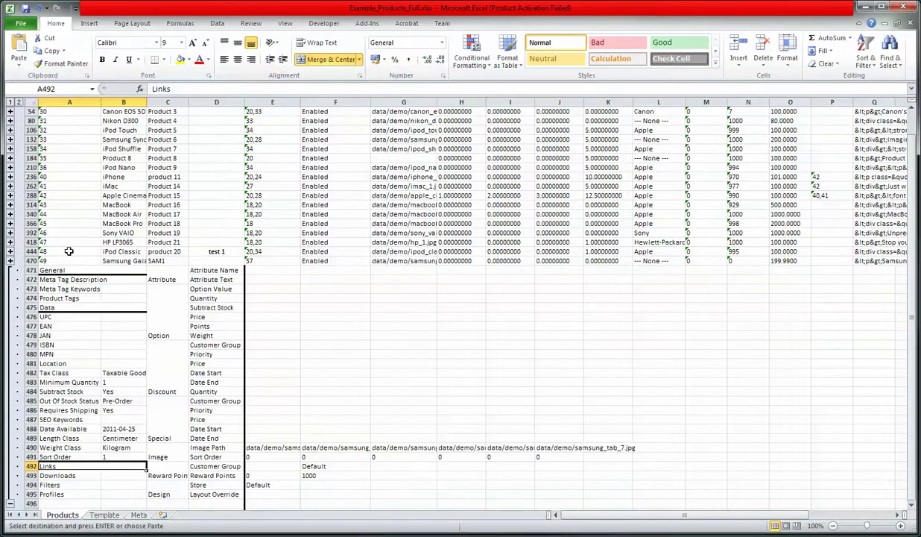
scroll(123, 294, "down", 9)
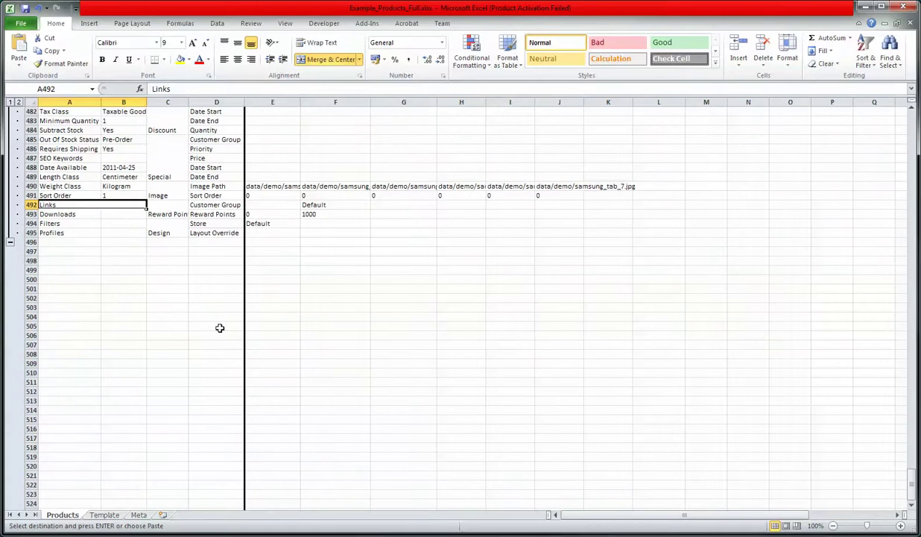
scroll(220, 328, "down", 1)
left_click(49, 214)
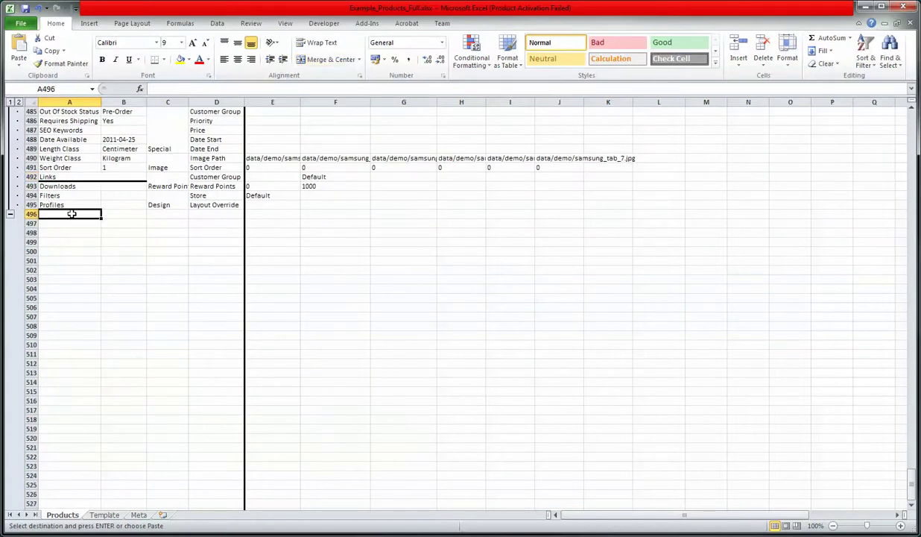
right_click(72, 214)
left_click(96, 258)
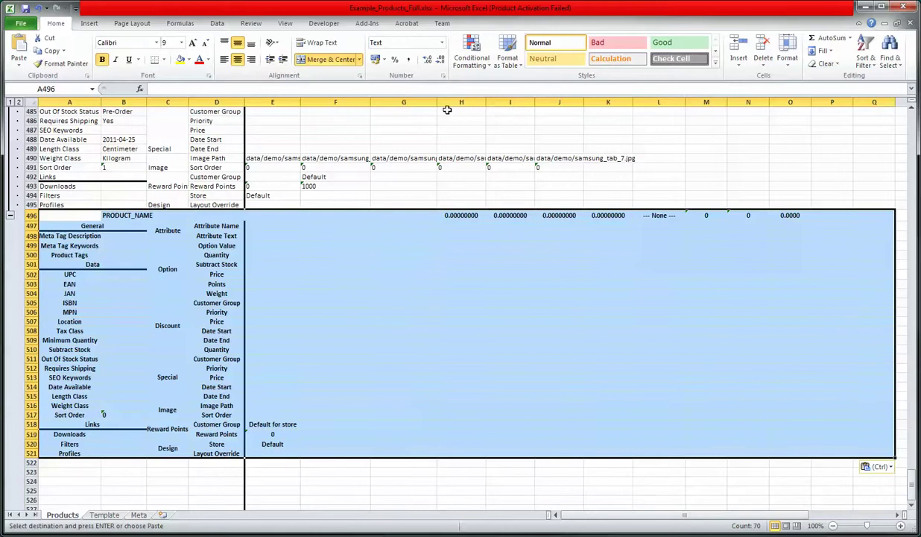
Step: Set the number format of the pasted template block to General and select its PRODUCT_NAME cell B496
left_click(443, 43)
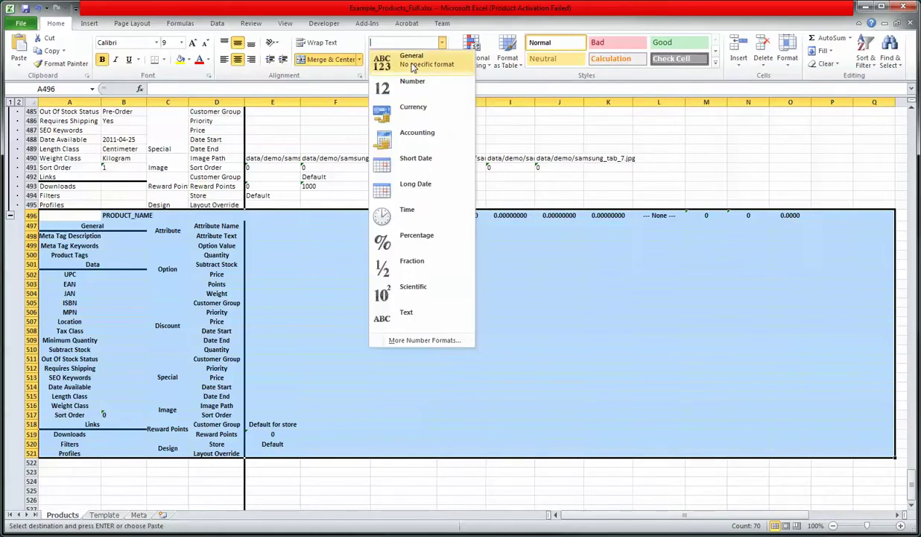
left_click(416, 63)
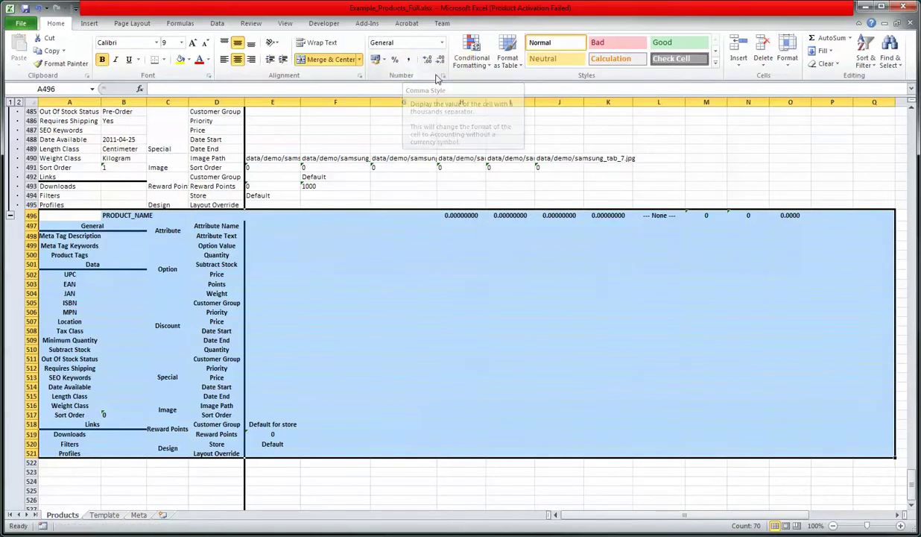
left_click(133, 214)
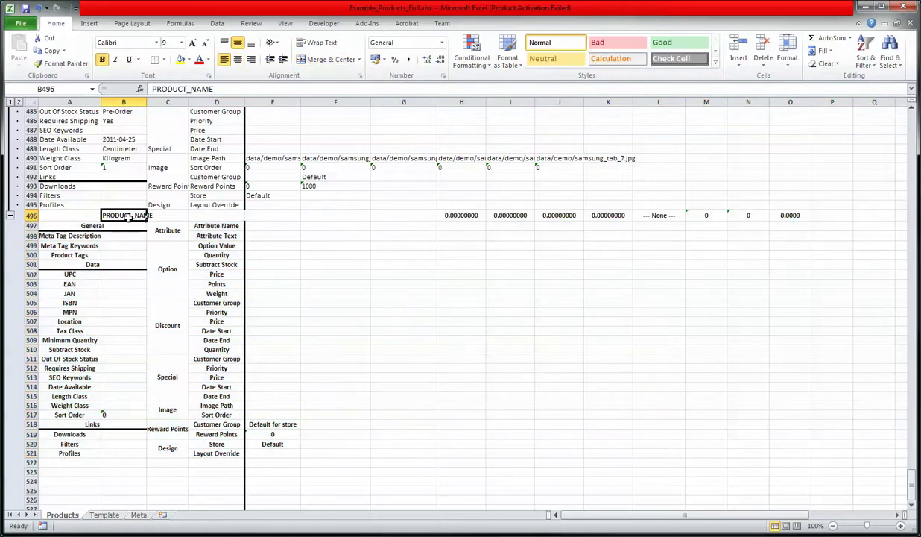
Step: Add a new worksheet after Meta and name it Data
left_click(164, 514)
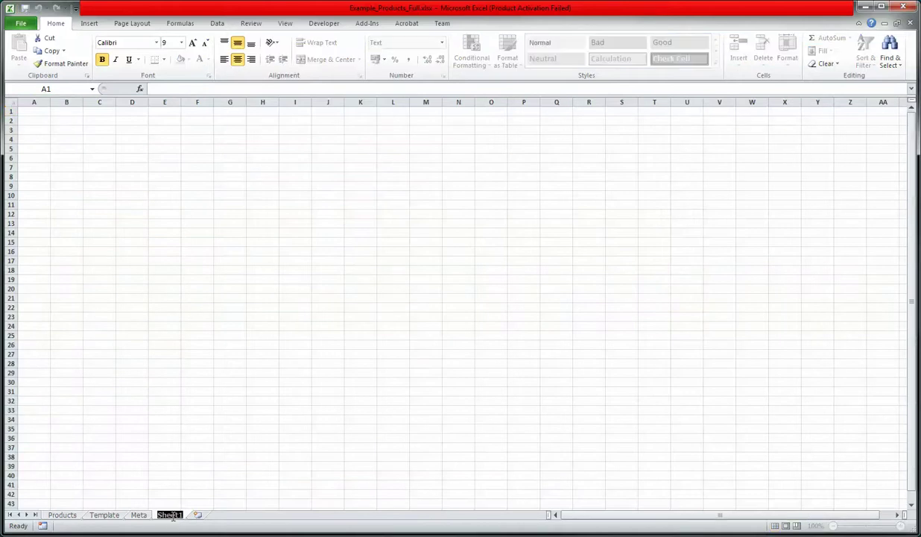
type("Data")
key("Return")
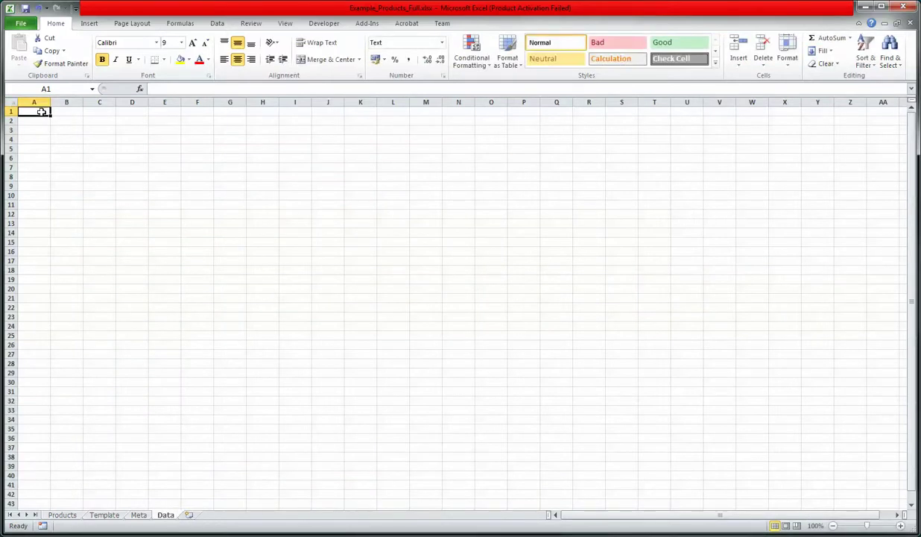
Step: Enter the column headers Name, Model and SKU in A1:C1 of the Data sheet
type("Name")
key("Tab")
type("M")
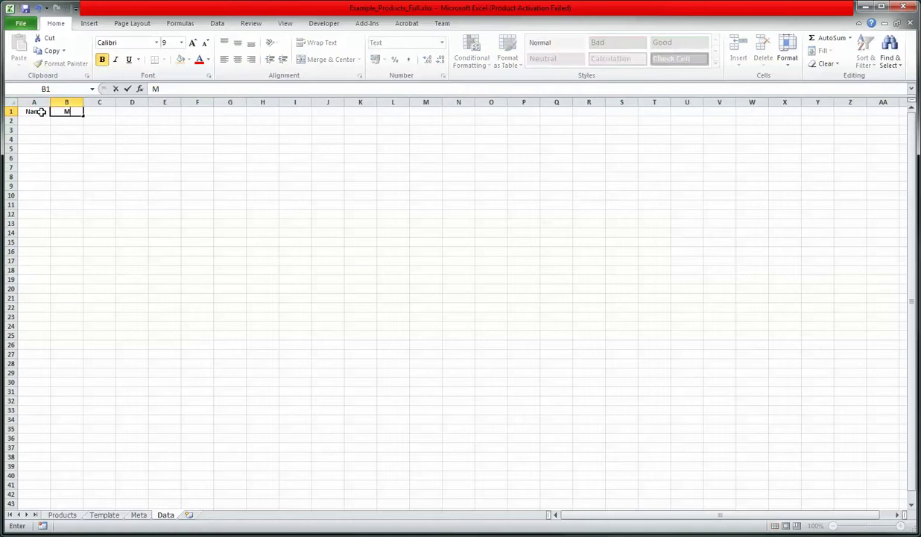
type("odel")
key("Tab")
type("SK")
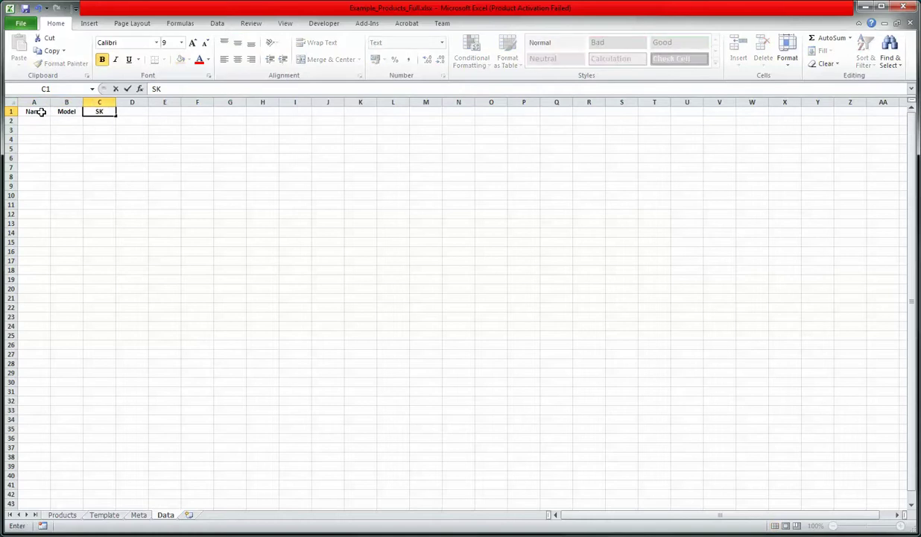
type("U")
key("Return")
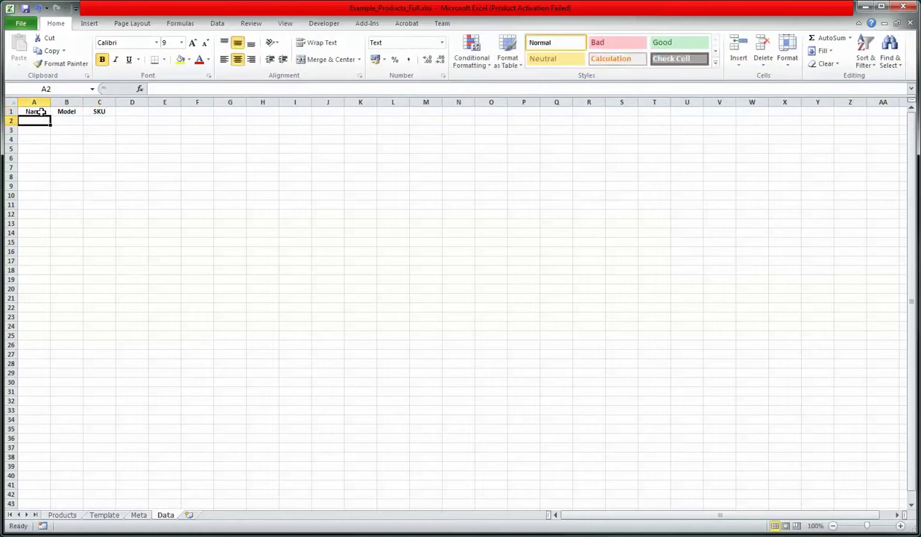
Step: Fill row 2 of the Data sheet with Name1, Model1 and SKU1
type("Name1")
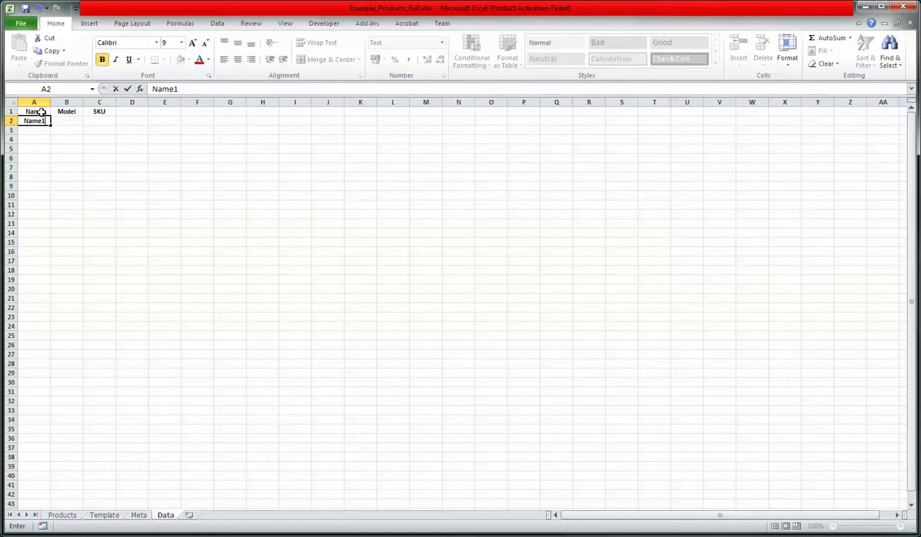
key("Tab")
type("Model1")
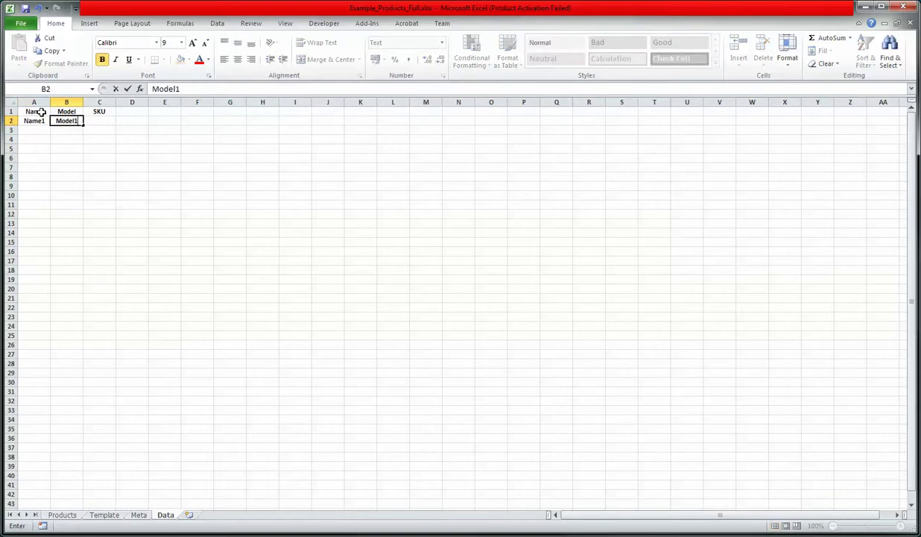
key("Tab")
type("SKU1")
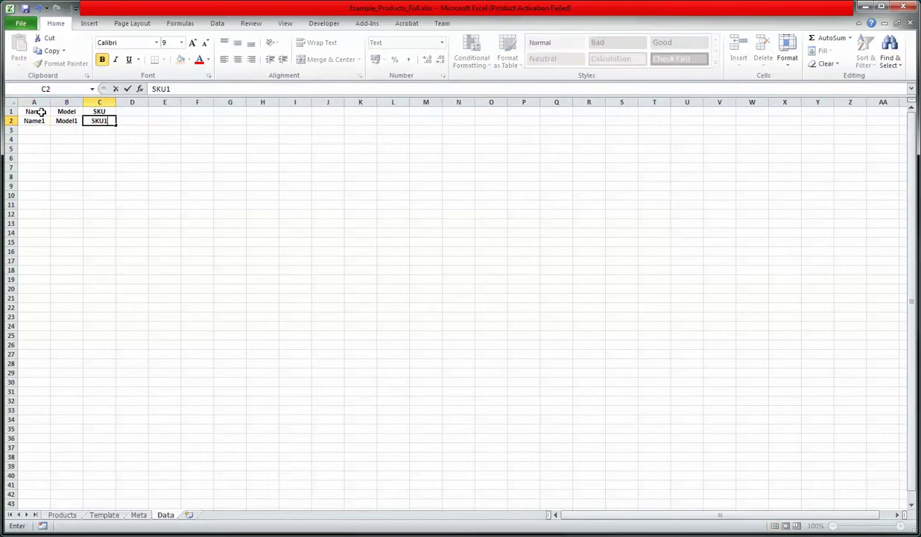
key("Return")
Step: Fill row 3 of the Data sheet with Name2, Model2 and SKU2
type("Name2")
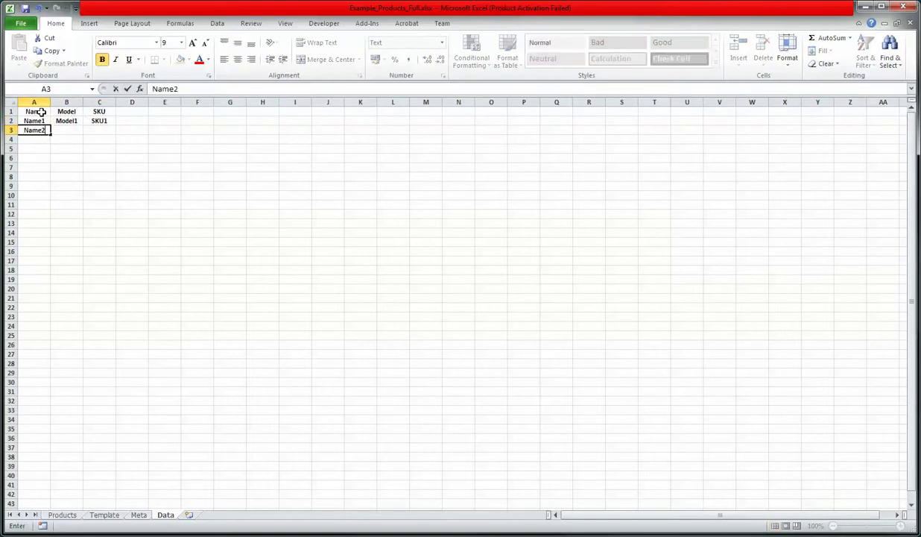
key("Tab")
type("Model2")
key("Tab")
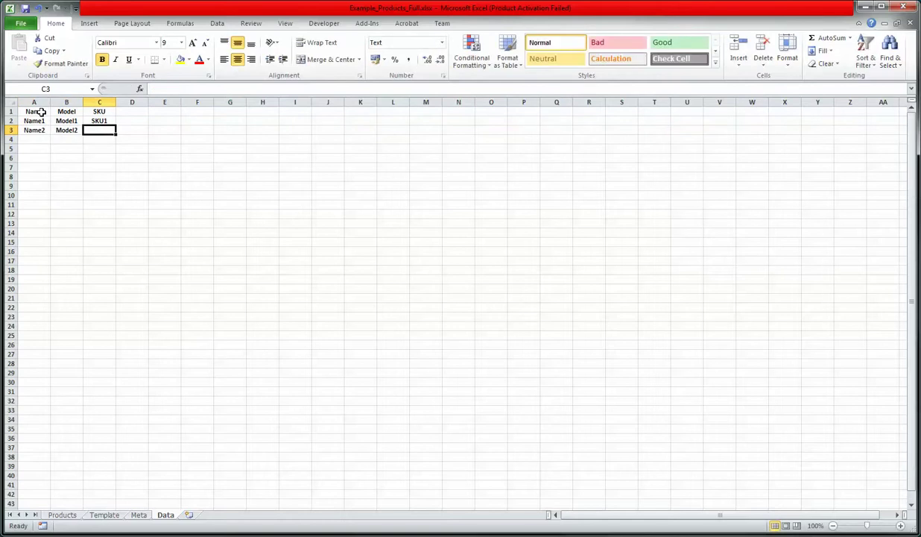
type("SKU2")
key("Return")
Step: Fill row 4 of the Data sheet with Name3, Model3 and SKU3
type("M")
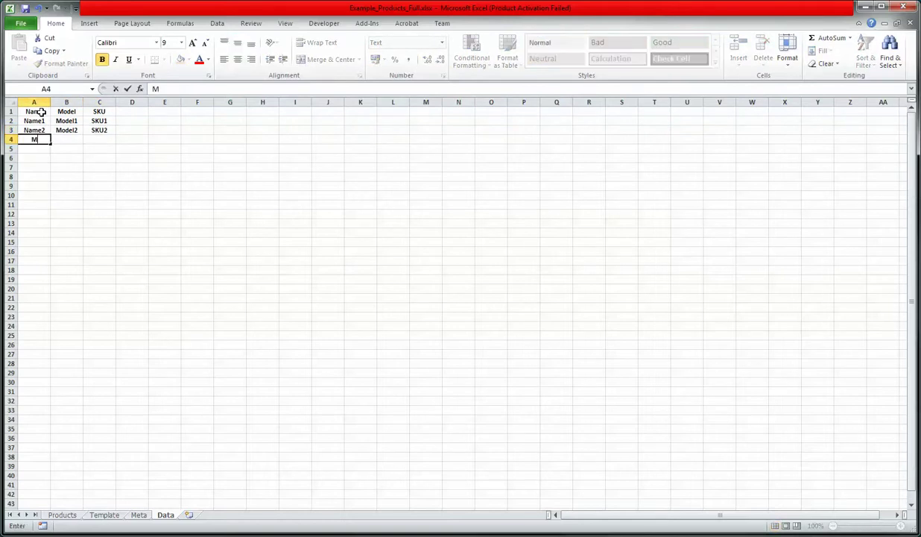
type("Name3")
key("Tab")
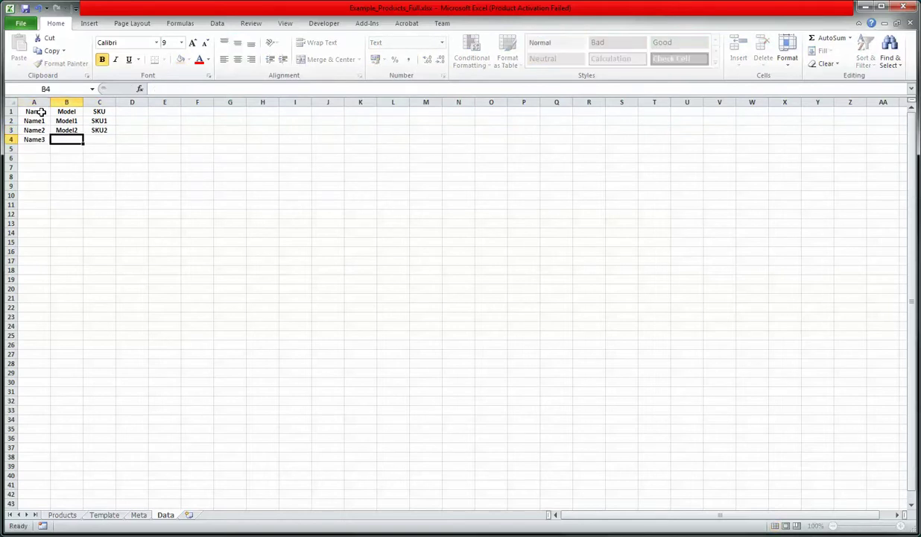
type("Model3")
key("Tab")
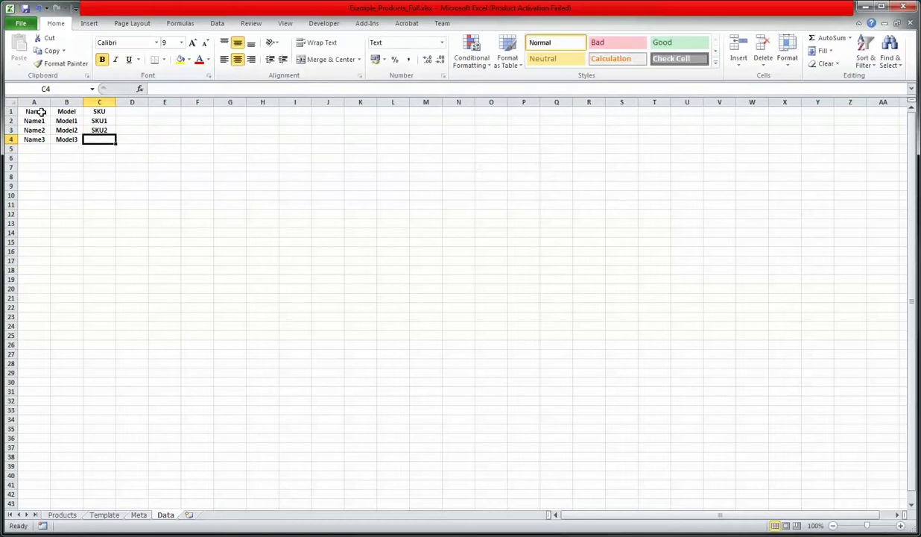
type("SKU3")
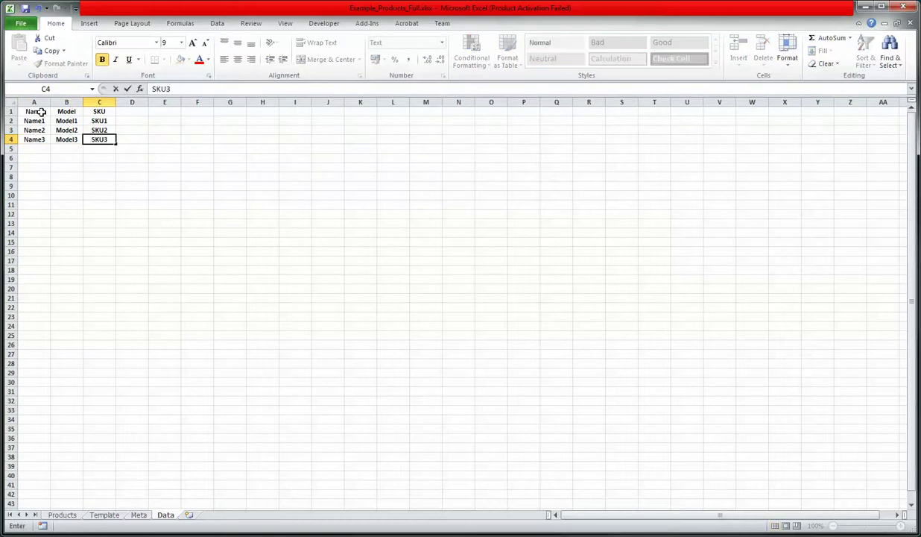
key("Return")
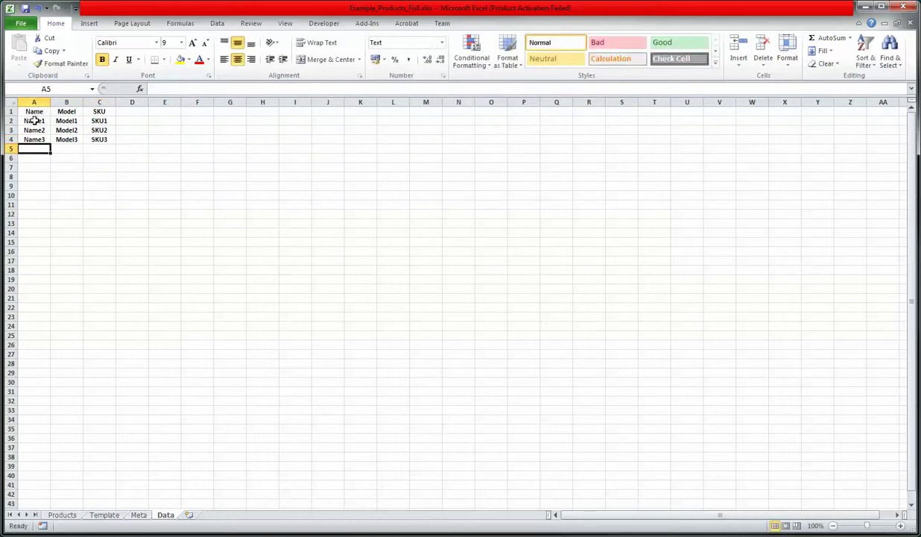
left_click(33, 121)
left_click(9, 111)
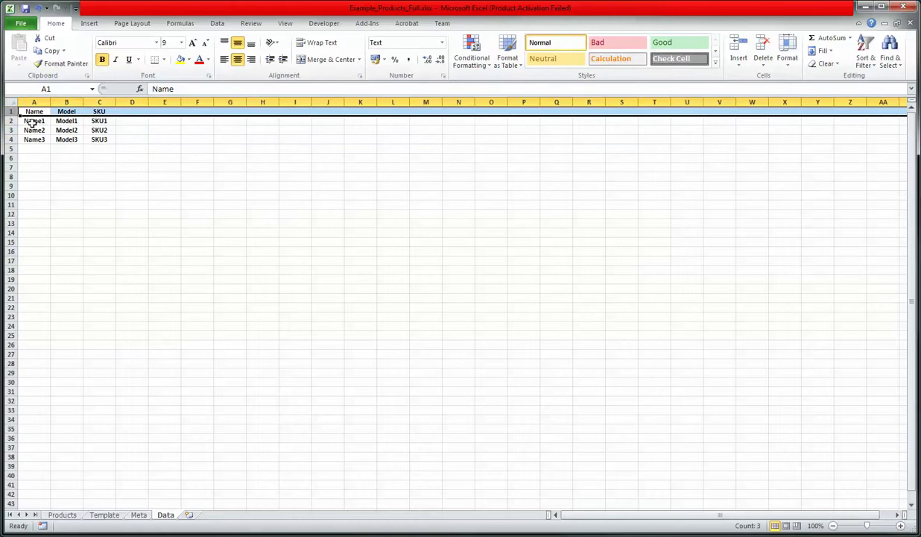
left_click(32, 121)
Step: Replace PRODUCT_NAME in Products cell B496 with =INDIRECT("<NAME_OF_DATA_SHEET>!<COLUMN_OF_SOURCE_VALUE>"&((ROW()-<ROW_OF_FIRST_REPEATED_PRODUCT>)/26+<ROW_OF_FIRST_VALUE_IN_DATA_SHEET>))
left_click(64, 515)
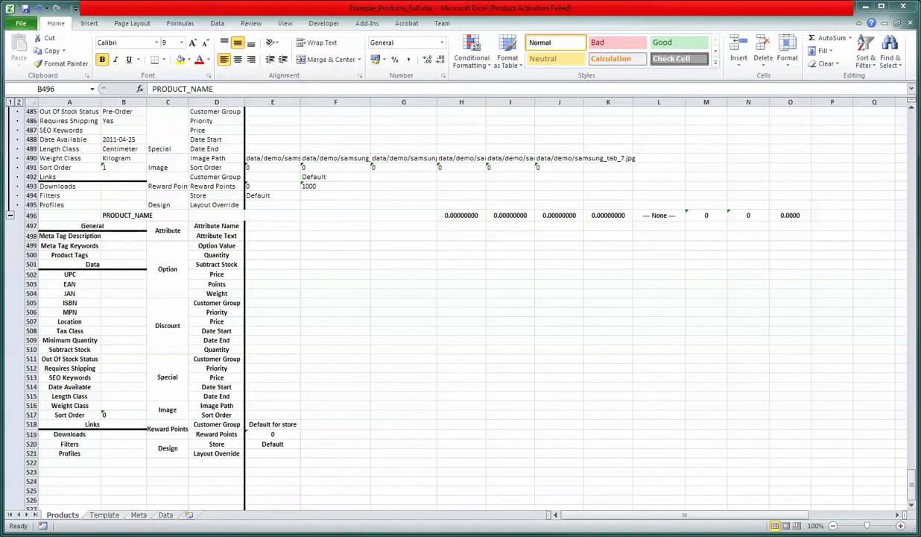
left_click(209, 89)
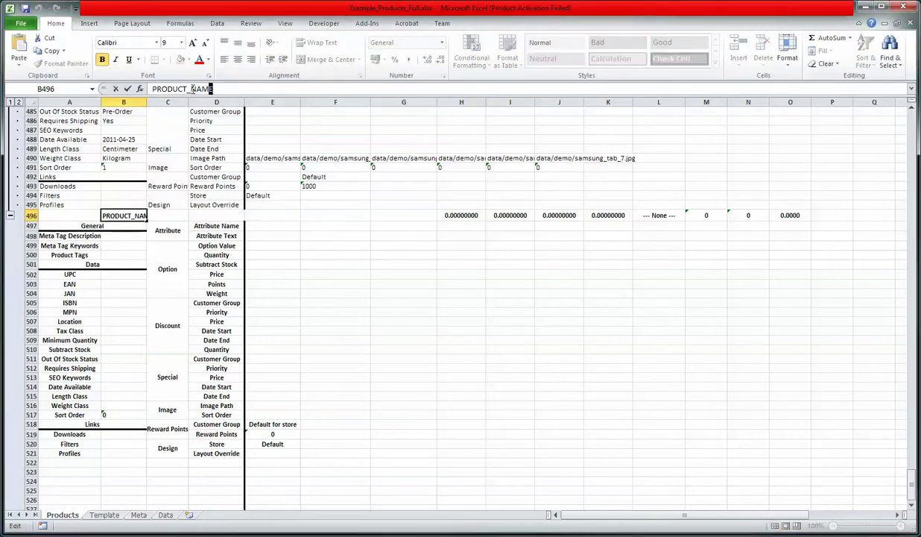
left_click_drag(212, 89, 151, 89)
type("=INDIRECT(\"<NAME_OF_DATA_SHEET>!<COLUMN_OF_SOURCE_VALUE>\"&((ROW()-<ROW_OF_FIRST_REPEATED_PRODUCT>)/26+<ROW_OF_FIRST_VALUE_IN_DATA_SHEET>))")
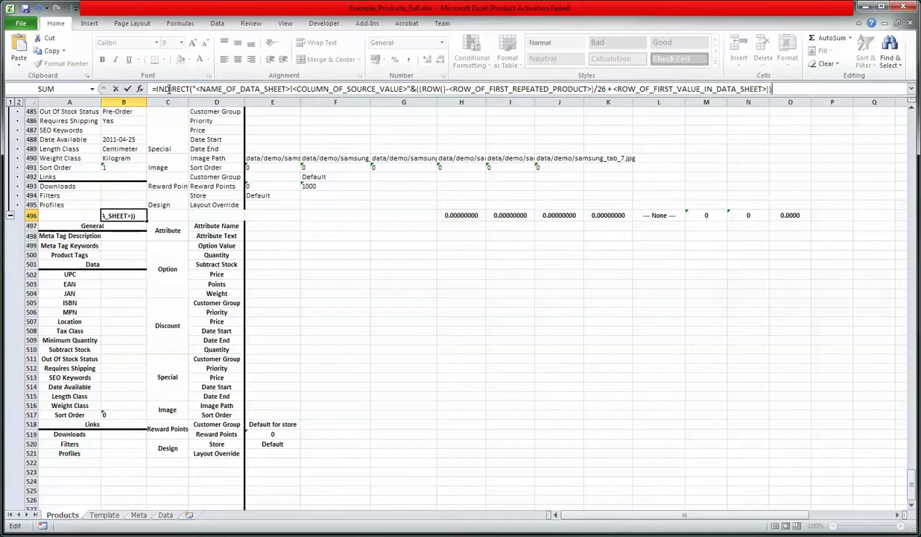
Step: In the B496 formula, replace the data sheet name placeholder with Data and the source column placeholder with A
left_click_drag(289, 88, 197, 89)
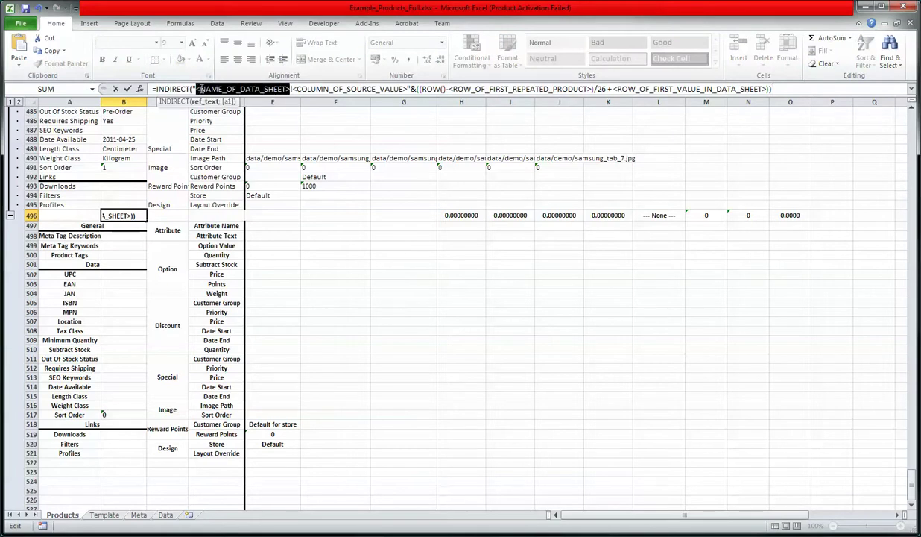
type("Data")
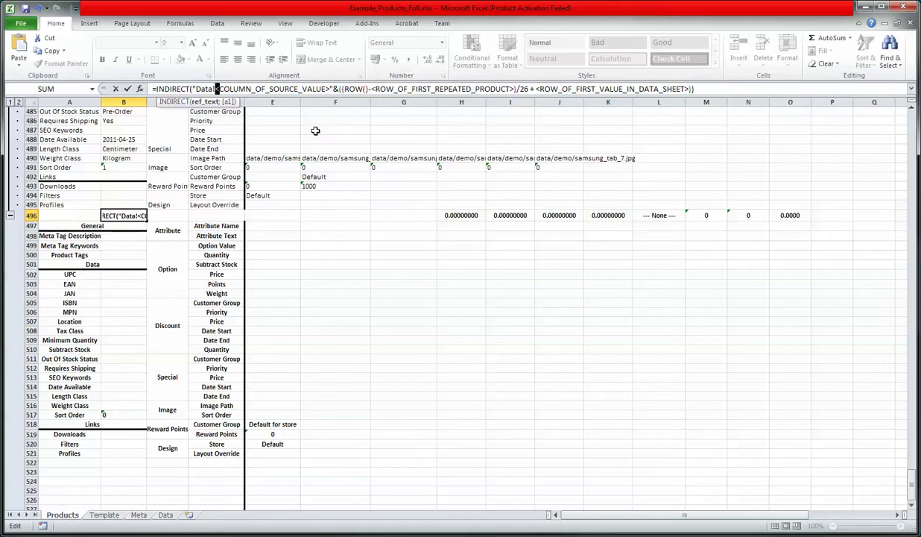
left_click_drag(217, 89, 322, 88)
key("shift+Right")
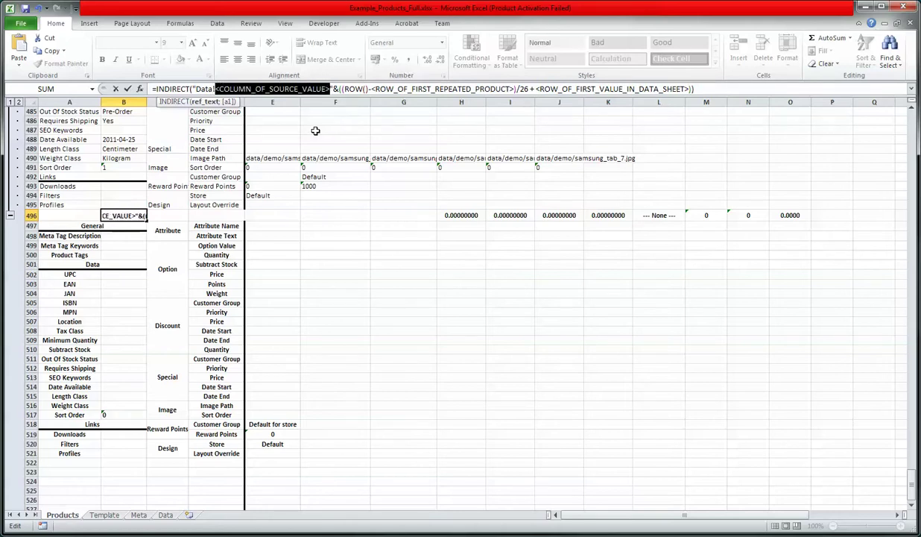
type("A")
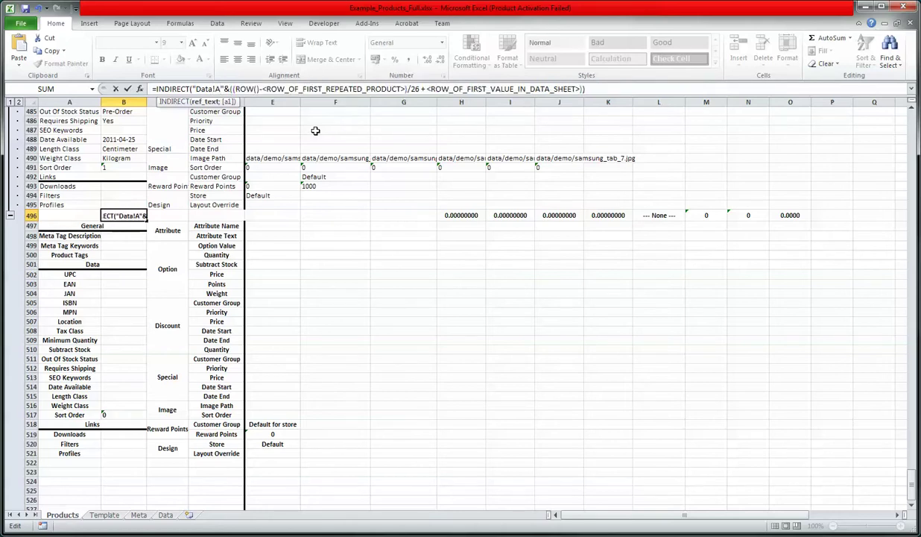
Step: Replace the <ROW_OF_FIRST_REPEATED_PRODUCT> placeholder in the B496 formula with 496
key("Right")
key("Right")
key("Right")
key("Right")
key("Right")
key("Right")
key("Right")
key("Right")
key("Right")
key("Right")
key("shift+Right")
key("shift+Right")
key("shift+Right")
key("shift+Right")
key("shift+Right")
key("shift+Right")
key("shift+Right")
key("shift+Right")
key("shift+Right")
key("shift+Right")
key("shift+Right")
key("shift+Right")
key("shift+Right")
key("shift+Right")
key("shift+Right")
key("shift+Right")
key("shift+Right")
key("shift+Right")
key("shift+Right")
key("shift+Right")
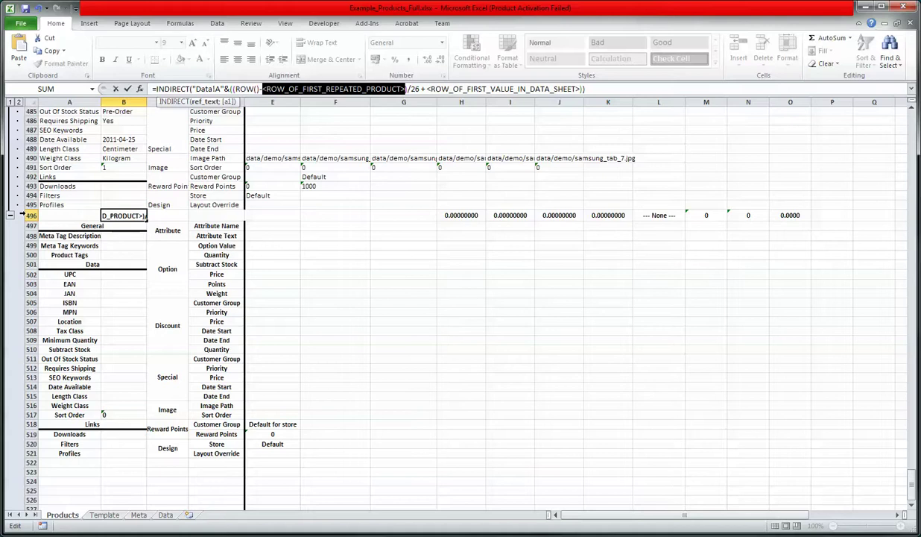
type("496")
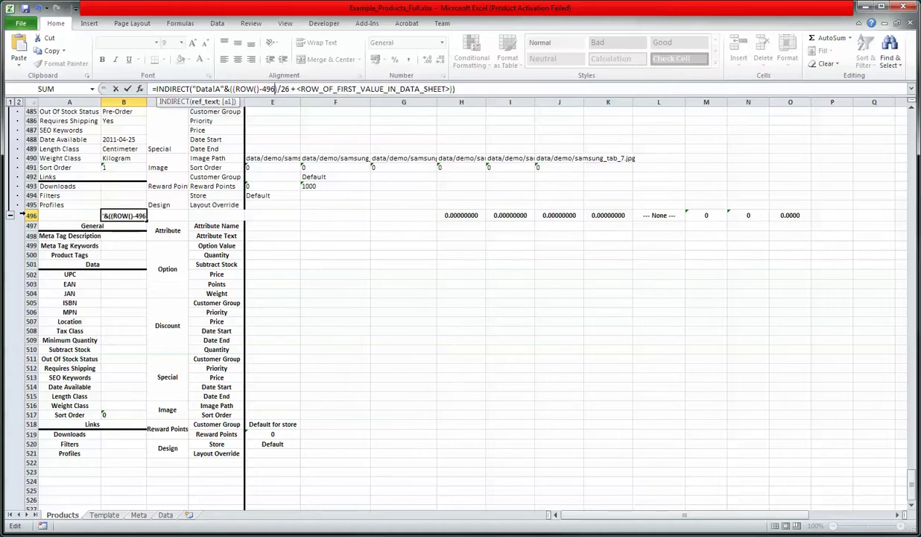
Step: Replace the <ROW_OF_FIRST_VALUE_IN_DATA_SHEET> placeholder in the B496 formula with 2
key("Right")
key("Right")
key("Right")
key("Right")
key("Right")
key("shift+Right")
key("shift+Right")
key("shift+Right")
key("shift+Right")
key("shift+Right")
key("shift+Right")
key("shift+Right")
key("shift+Right")
key("shift+Right")
key("shift+Right")
key("shift+Right")
key("shift+Right")
key("shift+Right")
key("shift+Right")
key("shift+Right")
key("shift+Right")
key("shift+Right")
key("shift+Right")
key("shift+Right")
key("shift+Right")
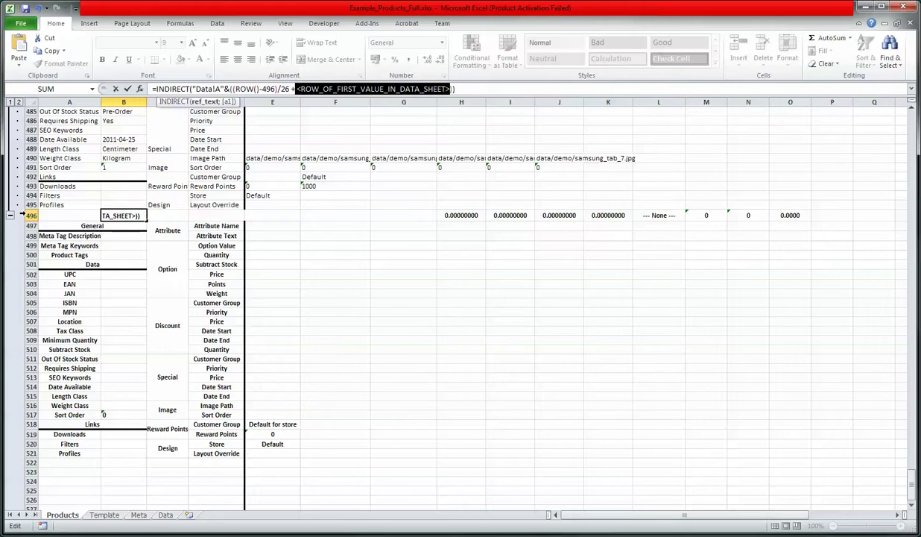
type("2")
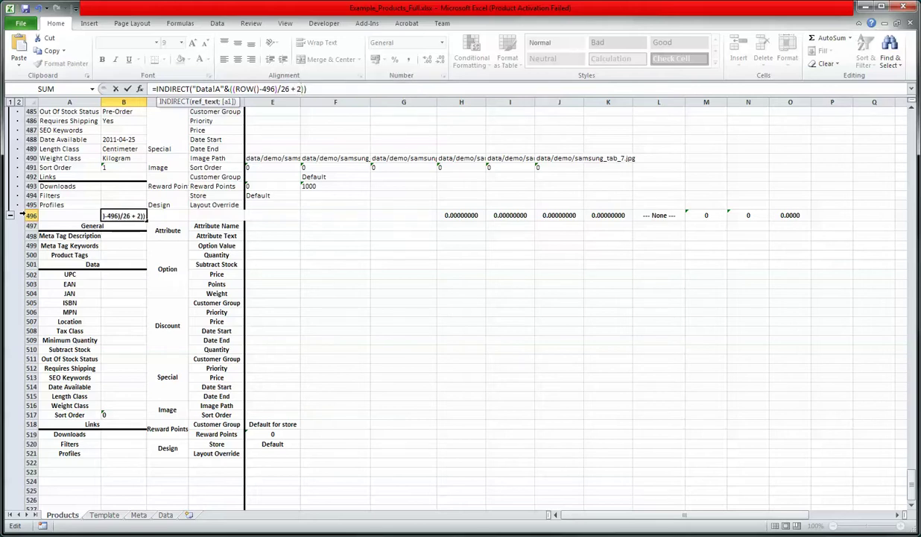
Step: Enter the B496 formula in the Products sheet and copy its text into cell C496
key("Return")
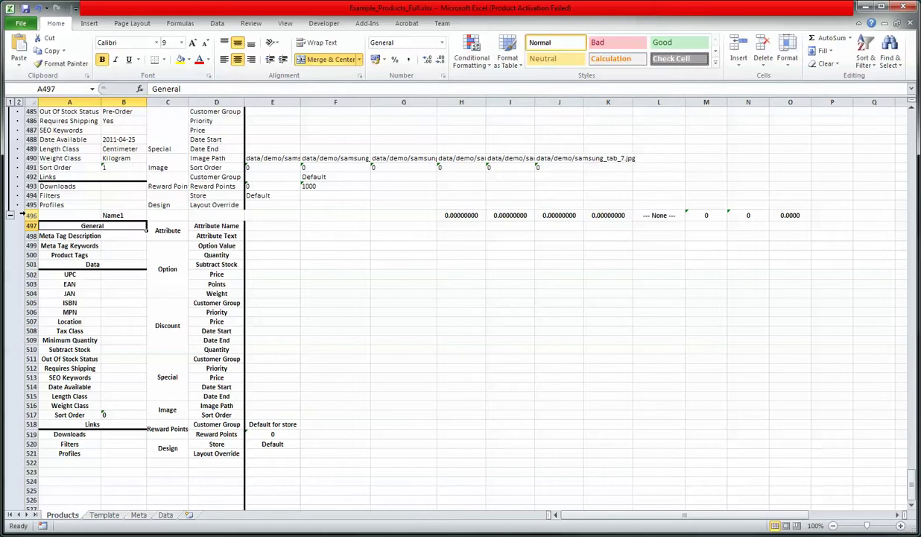
left_click(117, 214)
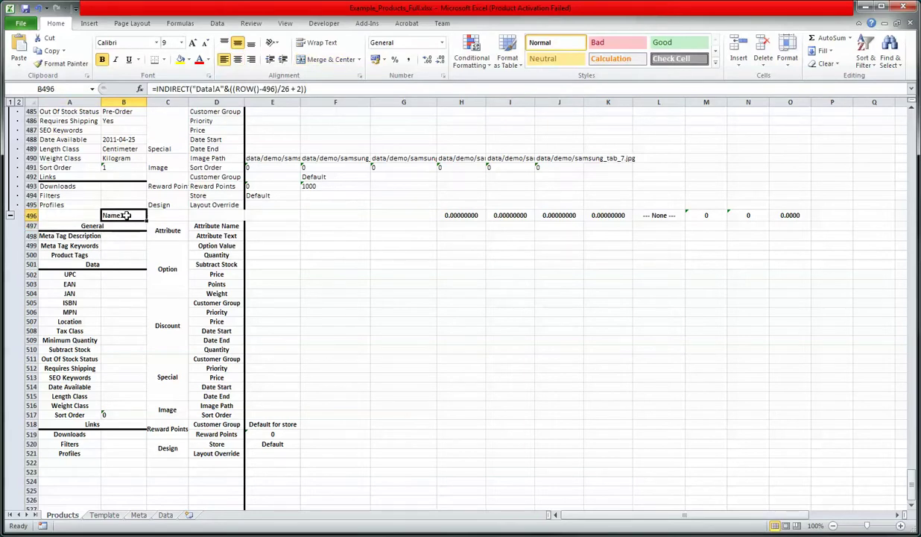
left_click(309, 88)
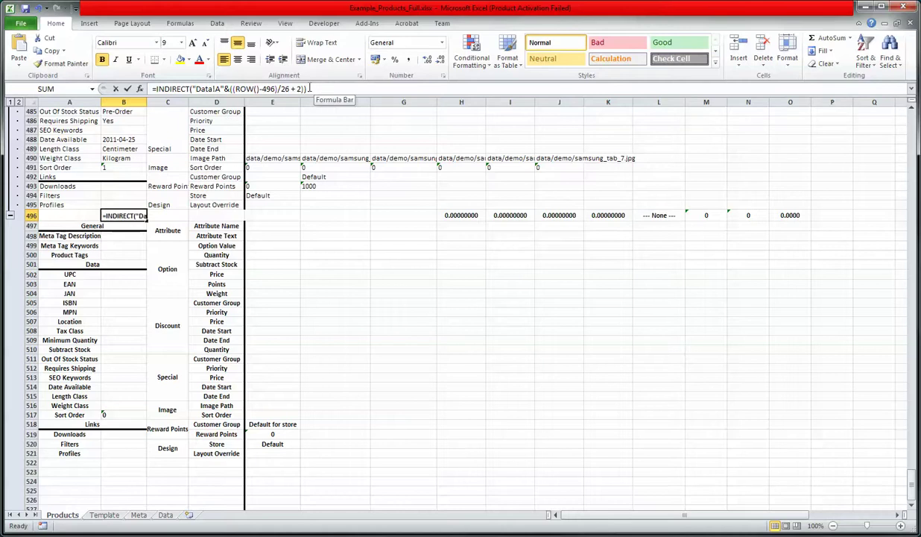
left_click_drag(310, 88, 153, 89)
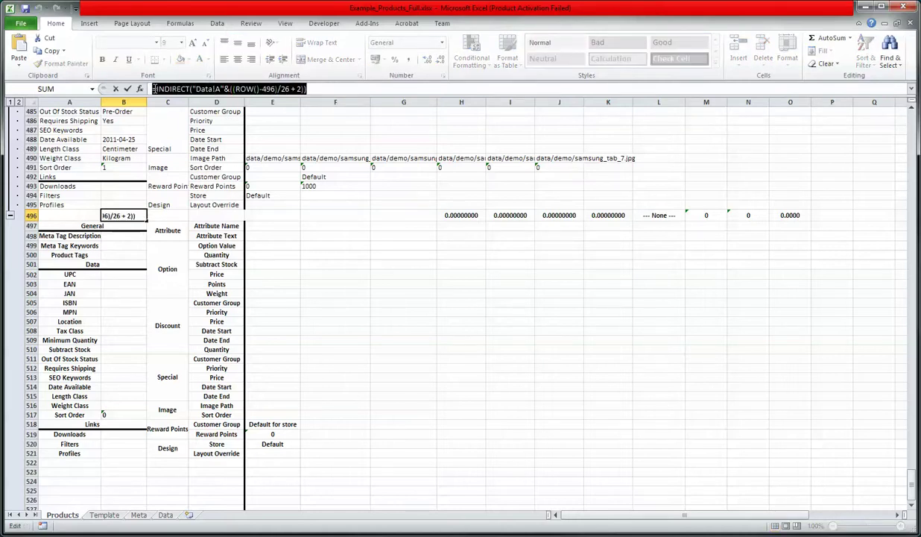
right_click(153, 89)
left_click(171, 107)
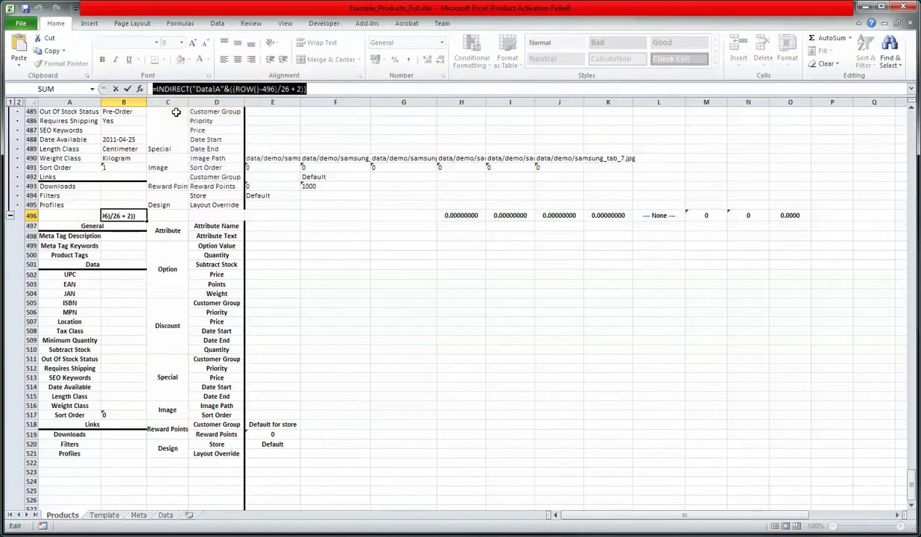
left_click(123, 89)
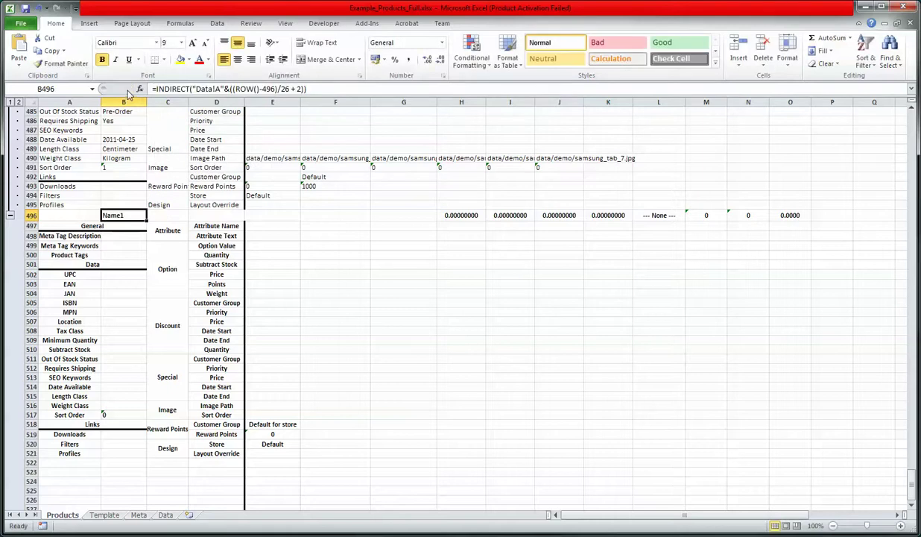
left_click(165, 212)
right_click(171, 89)
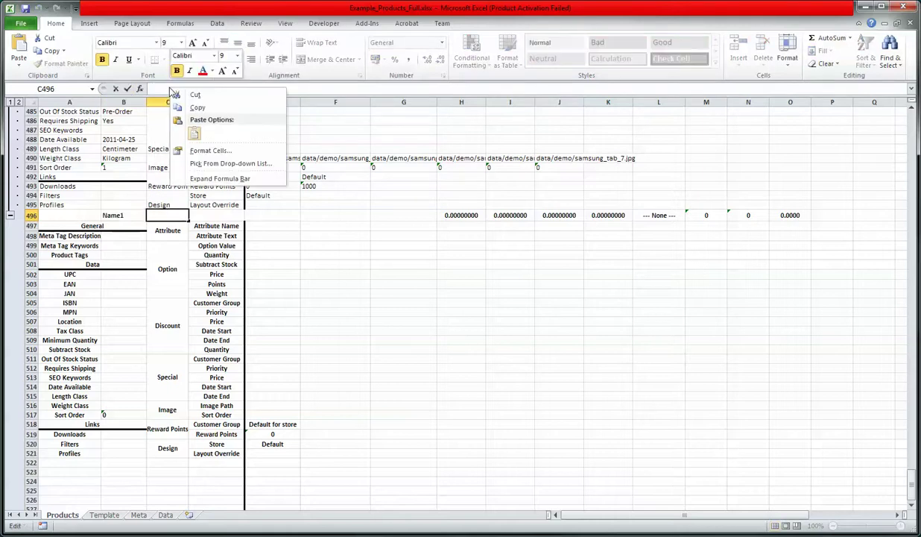
left_click(194, 132)
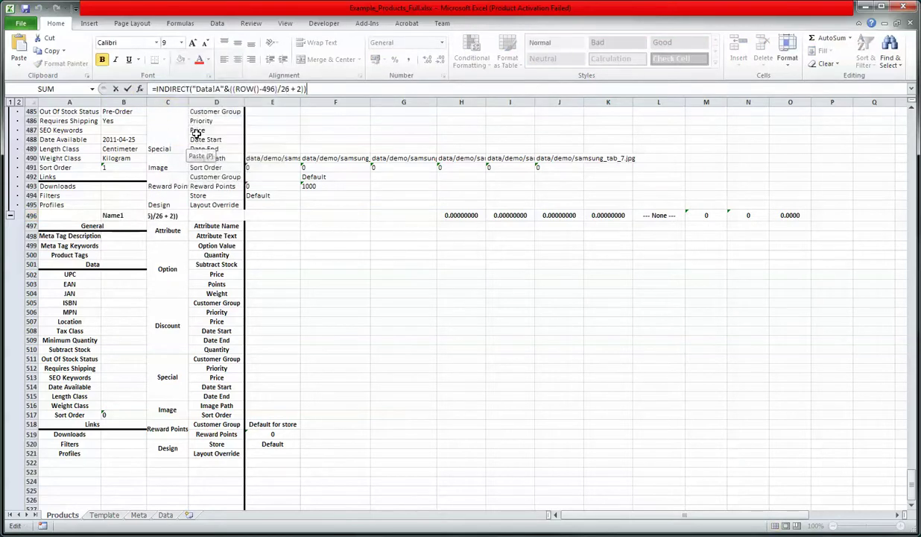
left_click(127, 89)
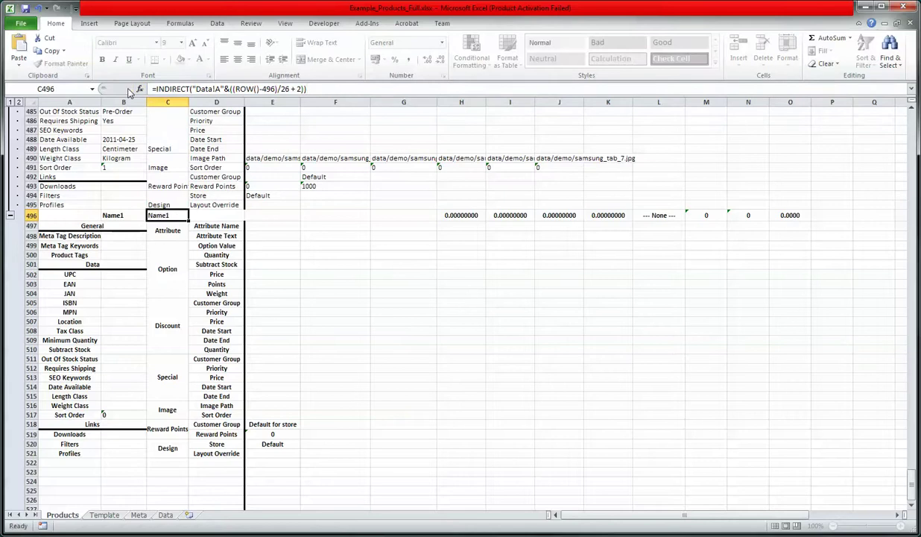
Step: Change the Data source column in the C496 formula to B
left_click(216, 89)
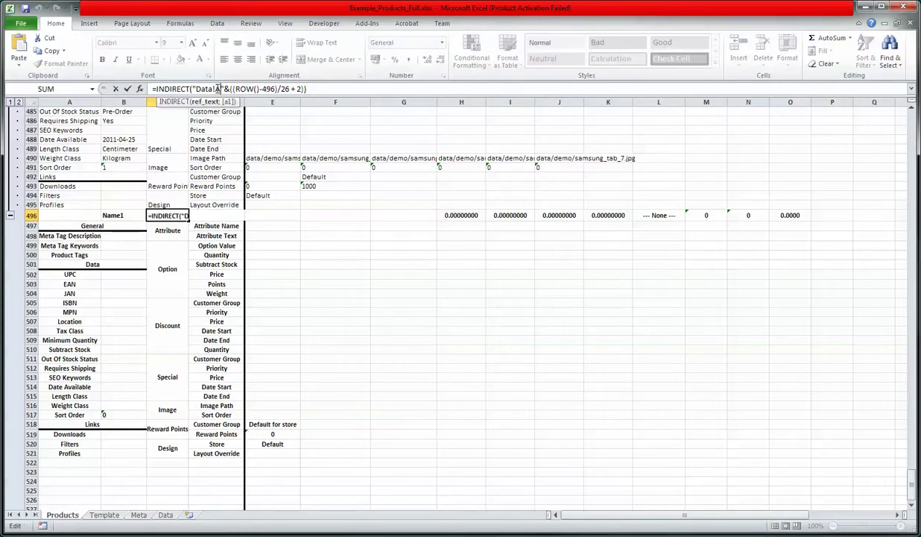
type("B")
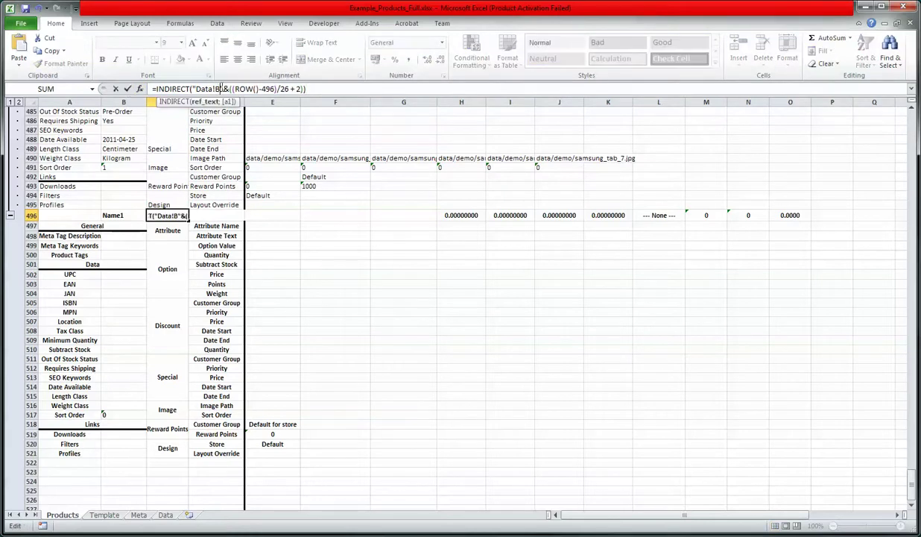
key("Return")
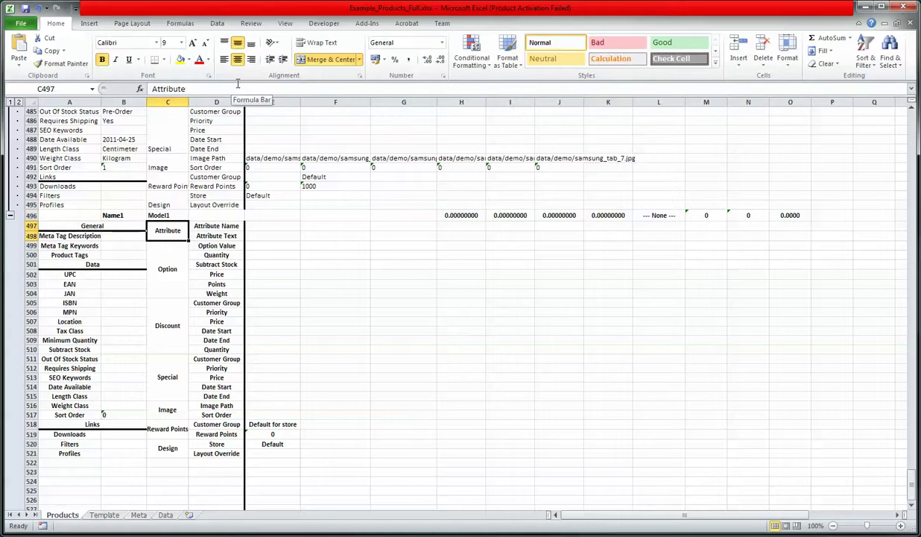
Step: Copy the C496 formula text into the UPC value cell B502
left_click(166, 214)
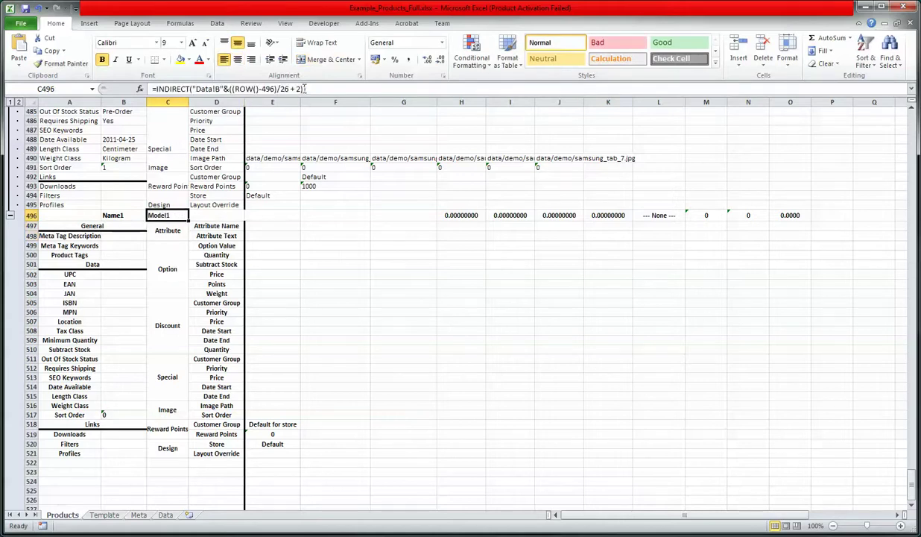
left_click_drag(302, 89, 153, 88)
right_click(153, 89)
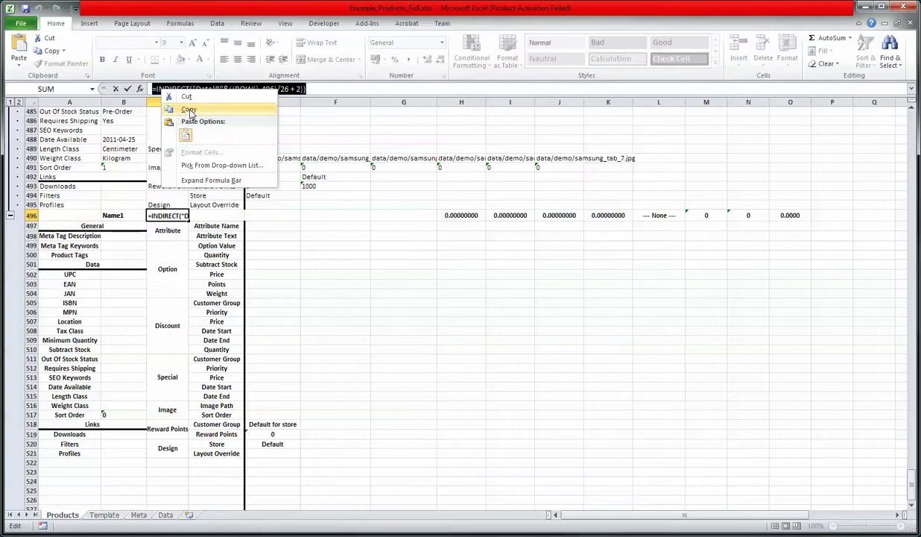
left_click(167, 109)
left_click(239, 87)
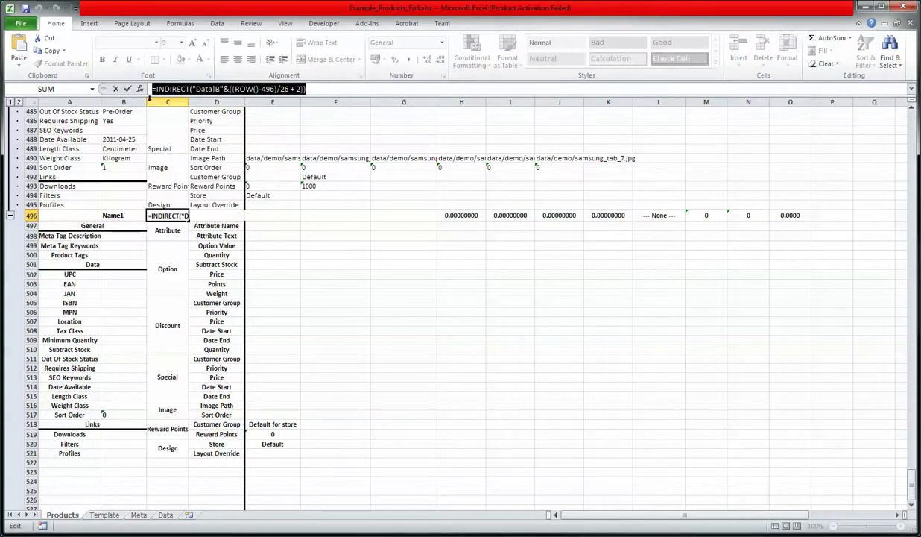
left_click(125, 89)
left_click(116, 275)
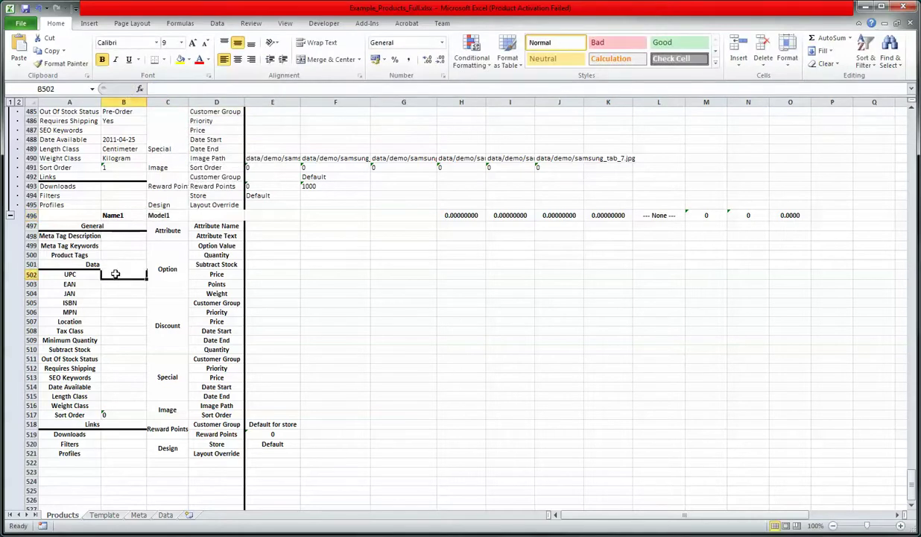
left_click(175, 88)
right_click(175, 89)
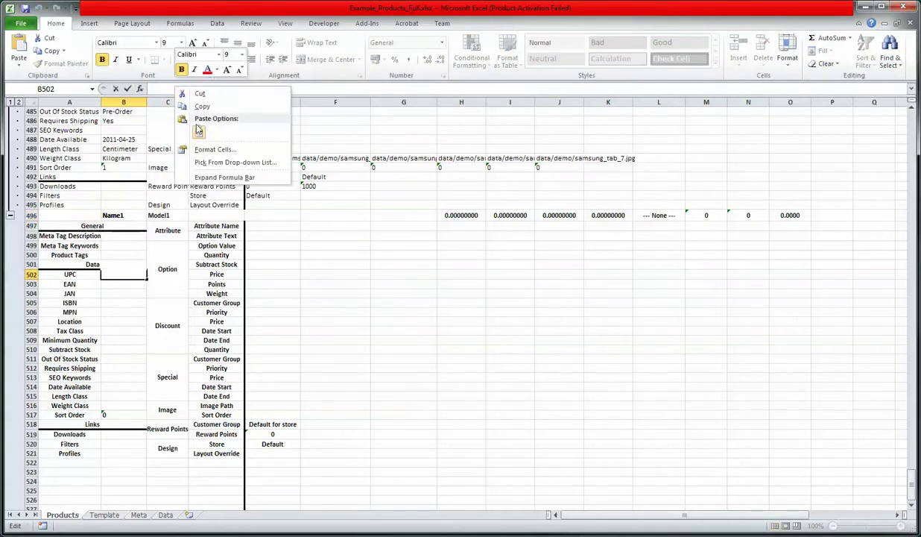
left_click(196, 129)
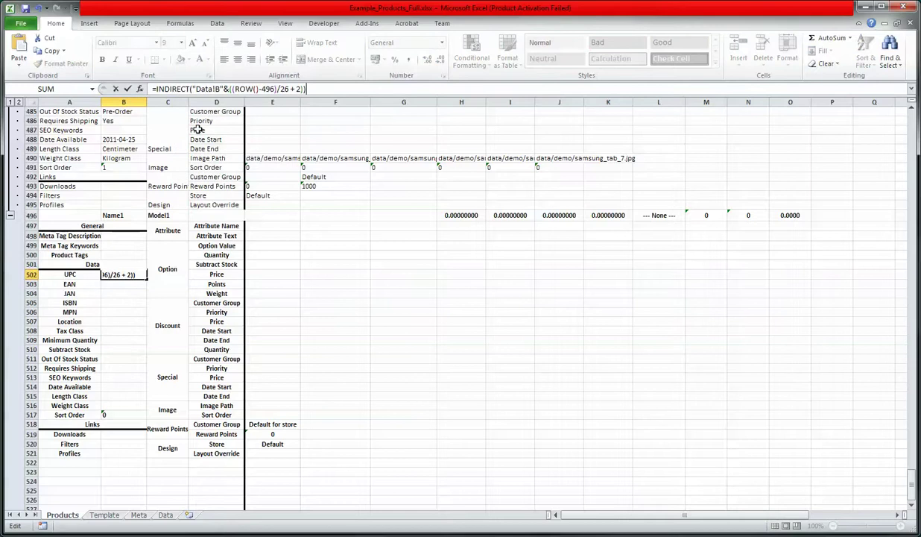
Step: In the B502 formula, set the Data source column to C and the subtracted row number to 502
left_click(218, 88)
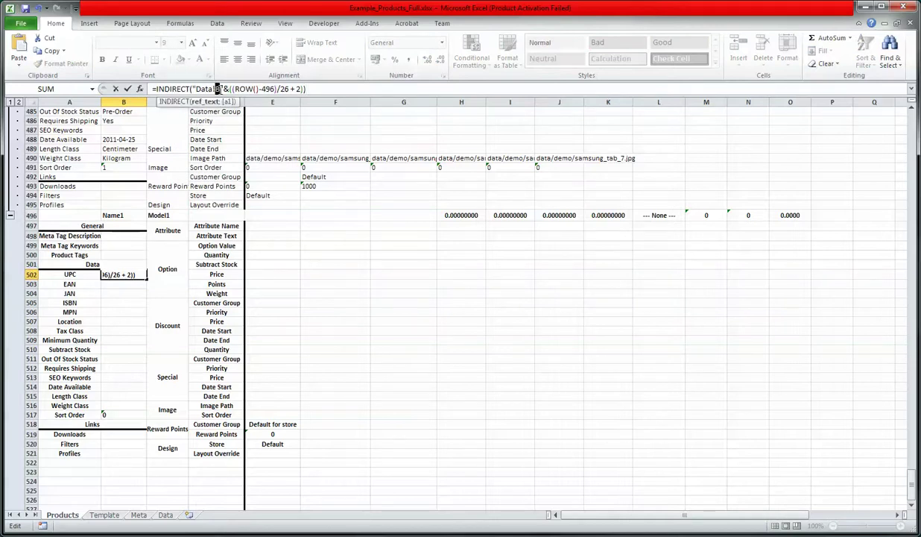
type("C")
double_click(264, 89)
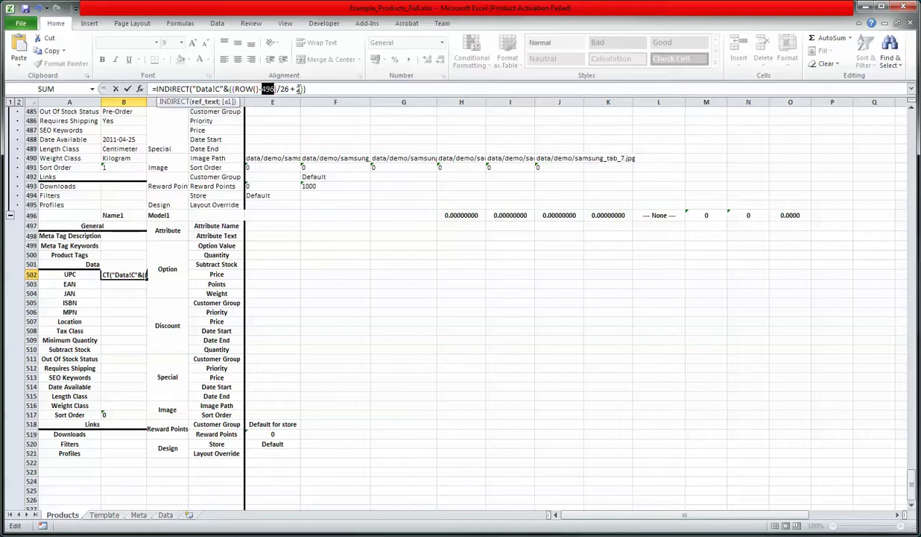
type("502")
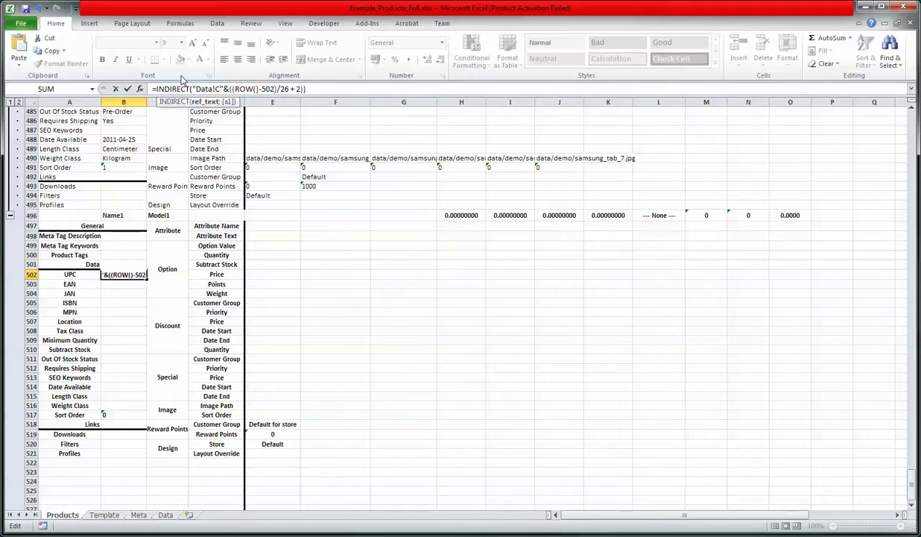
left_click(128, 89)
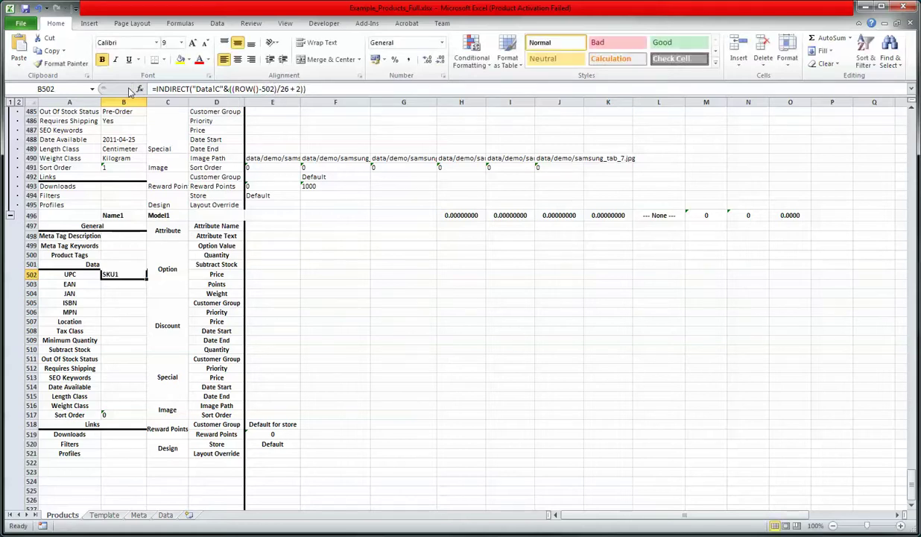
Step: Select the product block A496:Q521 and fill it down through row 547 and on past row 580 to repeat it for more products
left_click(125, 216)
left_click(158, 216)
left_click(124, 274)
left_click(82, 215)
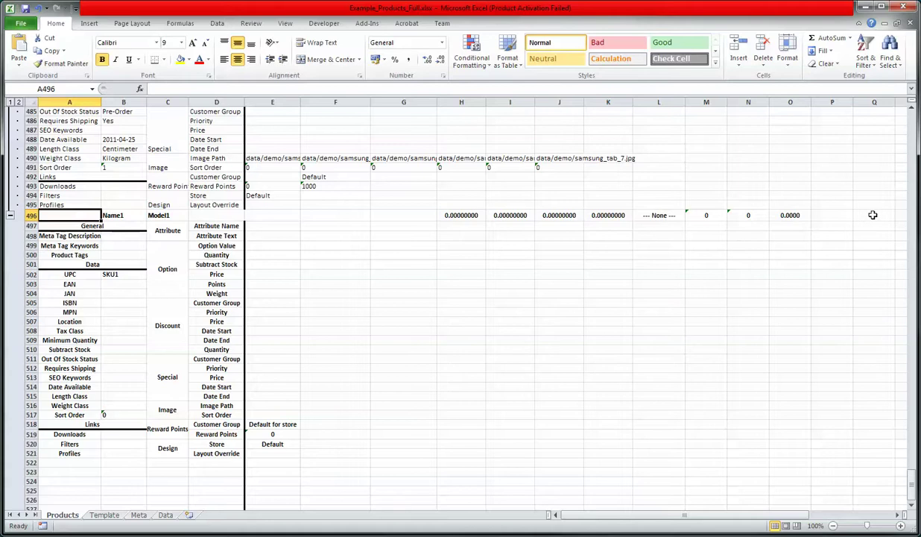
left_click(869, 452, "shift")
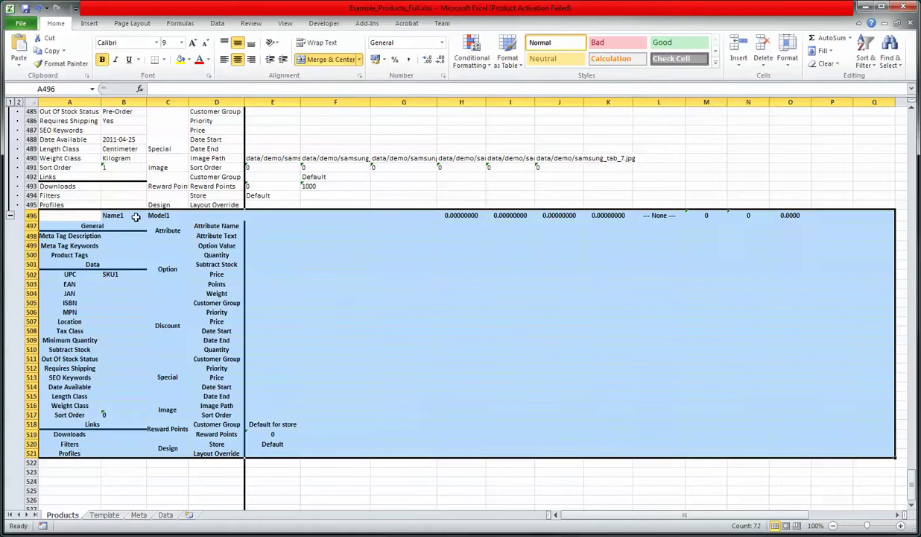
scroll(818, 368, "down", 11)
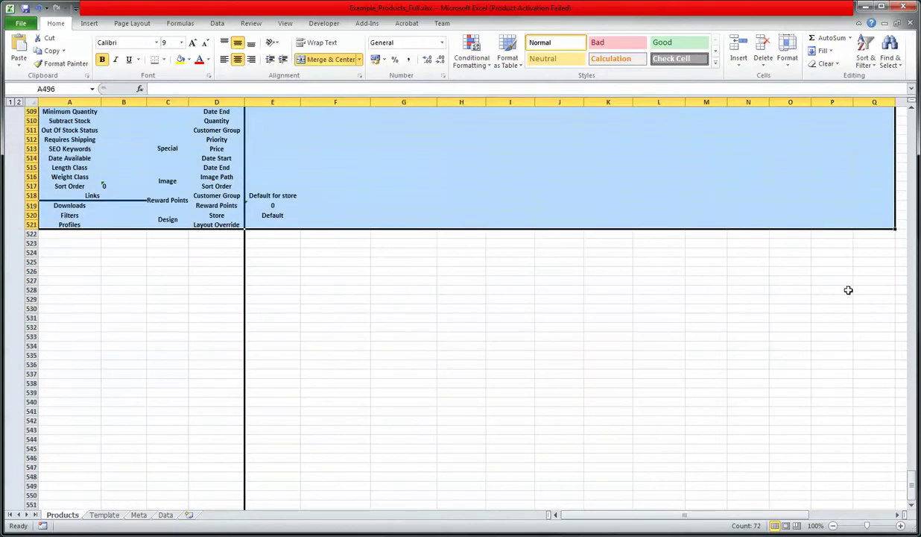
left_click_drag(894, 145, 889, 201)
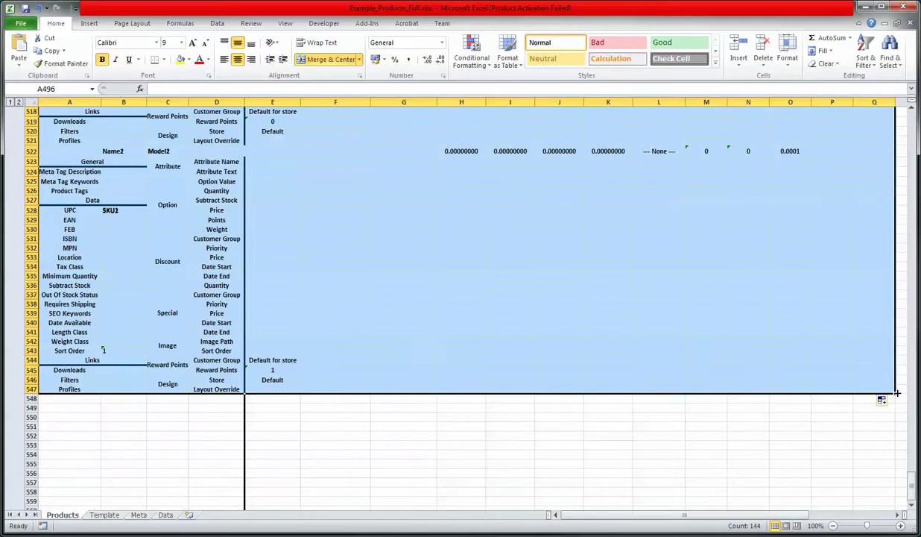
left_click_drag(895, 393, 794, 348)
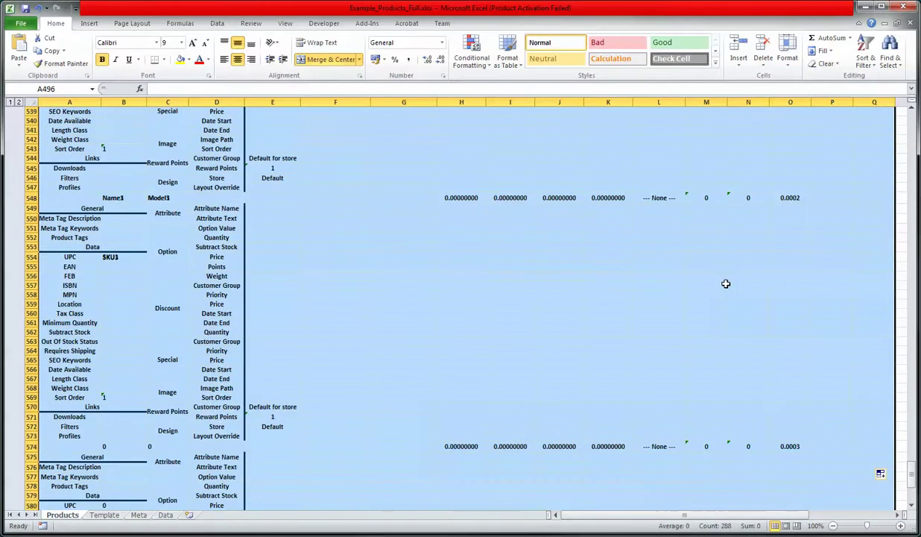
Step: Set the number format of all cells in the Products sheet to General
left_click(289, 200)
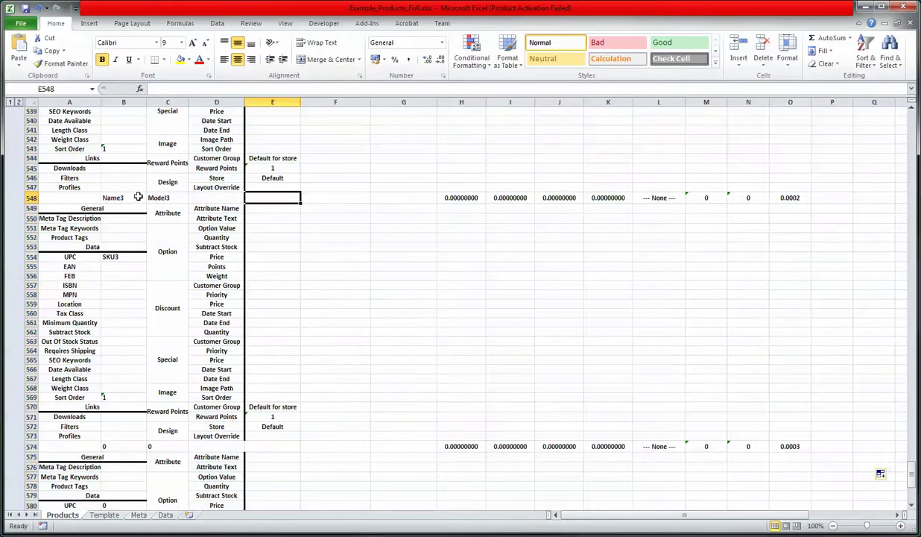
key("ctrl+a")
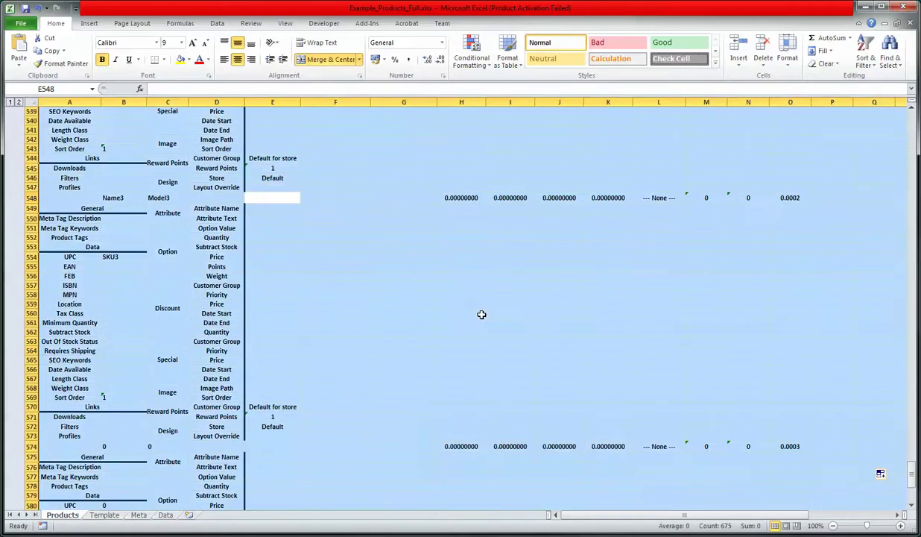
left_click(442, 43)
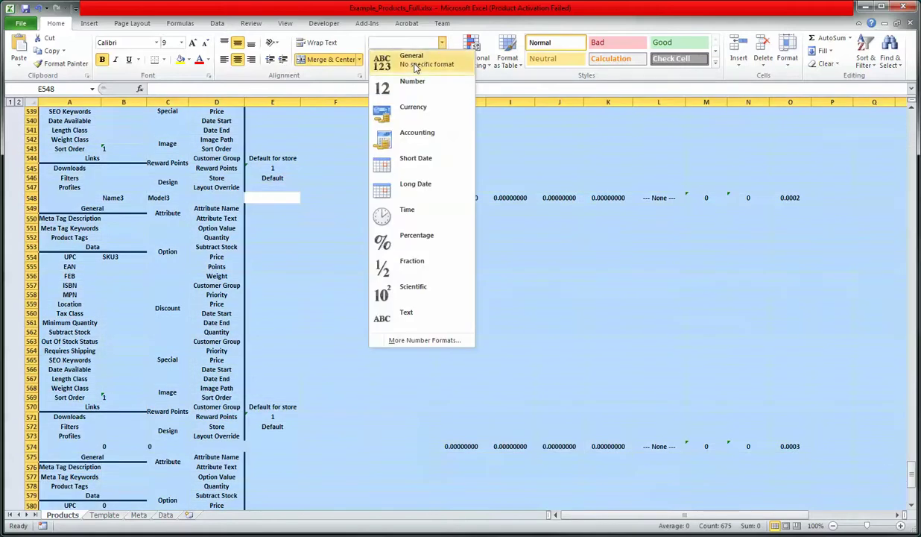
left_click(411, 58)
left_click(316, 203)
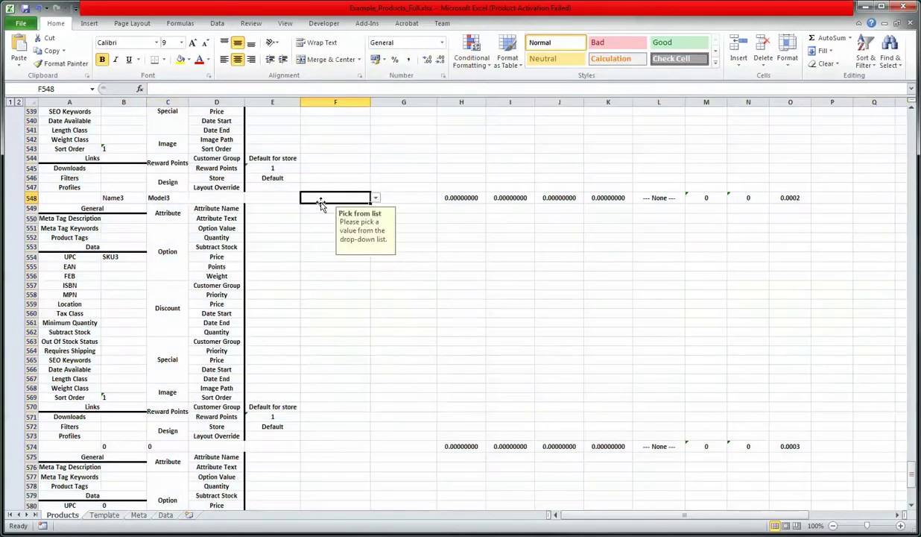
Step: Copy all cells of the Products sheet and paste them over themselves as values only, replacing the INDIRECT formulas
left_click(176, 196)
left_click(211, 197)
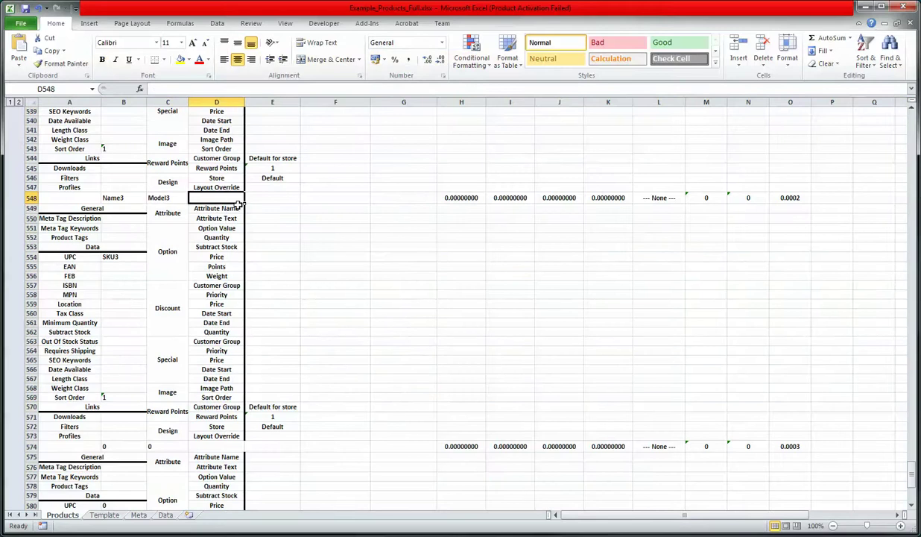
key("ctrl+a")
right_click(283, 200)
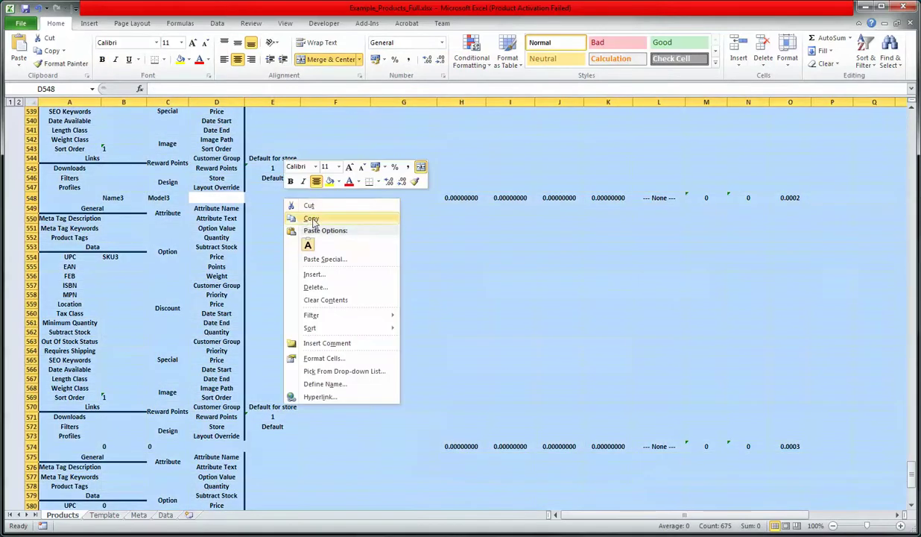
left_click(311, 218)
right_click(268, 195)
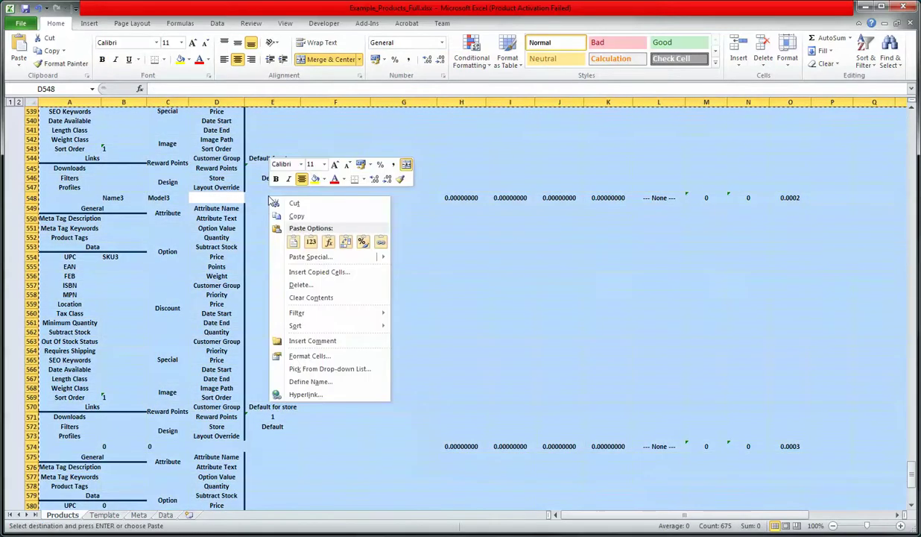
left_click(310, 243)
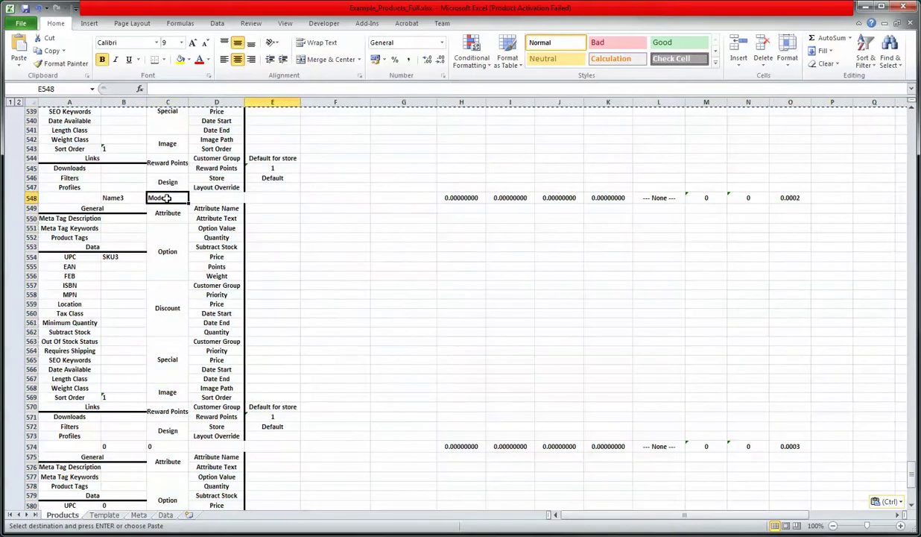
left_click(167, 198)
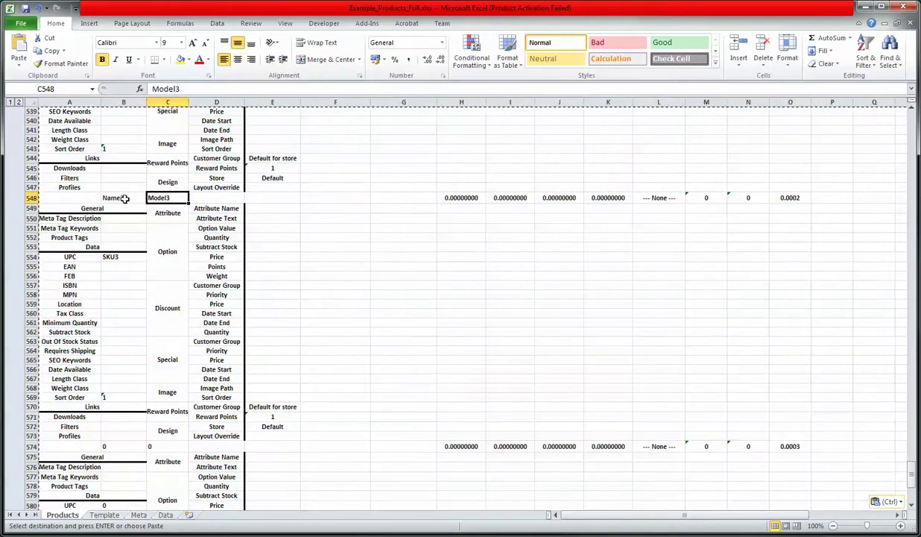
left_click(123, 198)
left_click_drag(177, 88, 151, 89)
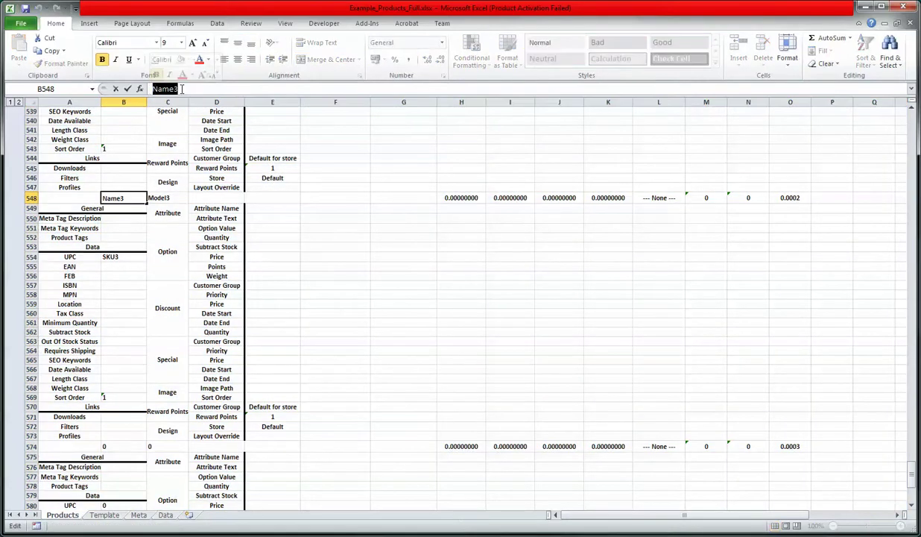
left_click(177, 89)
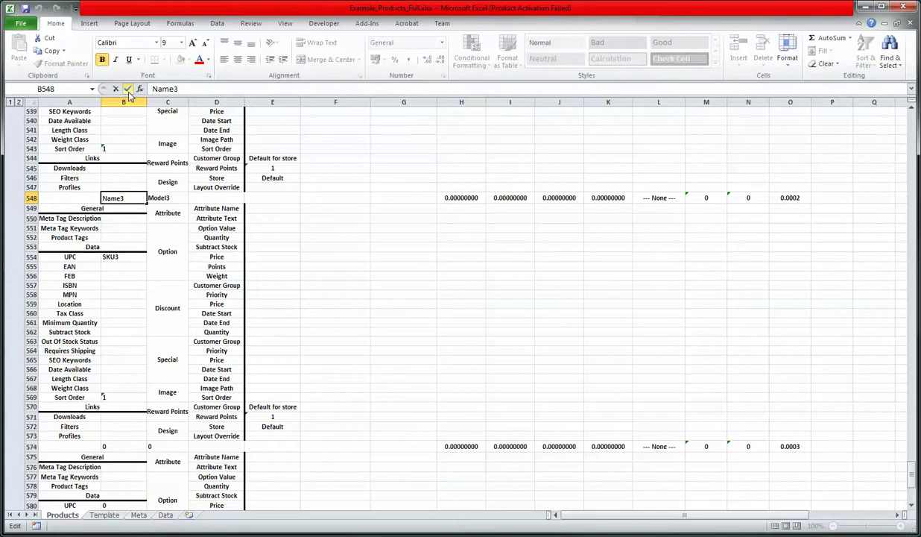
left_click(128, 89)
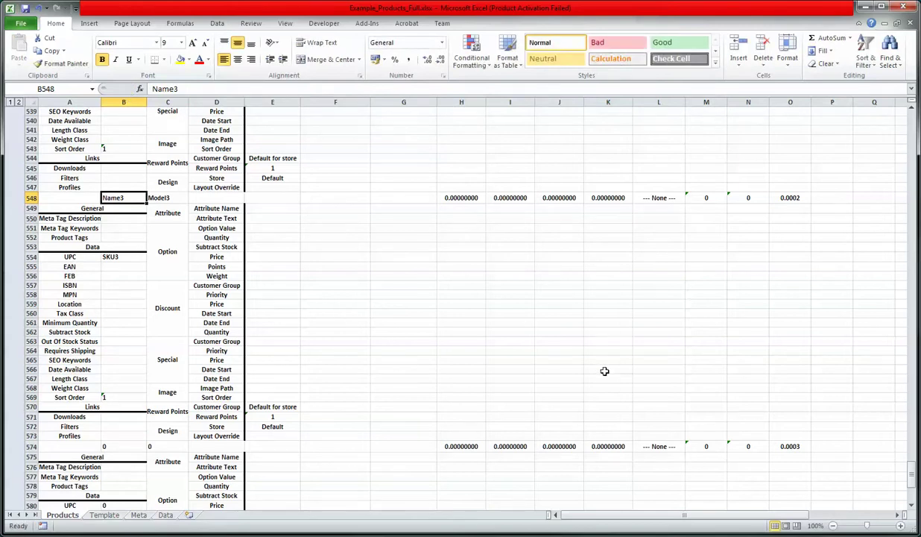